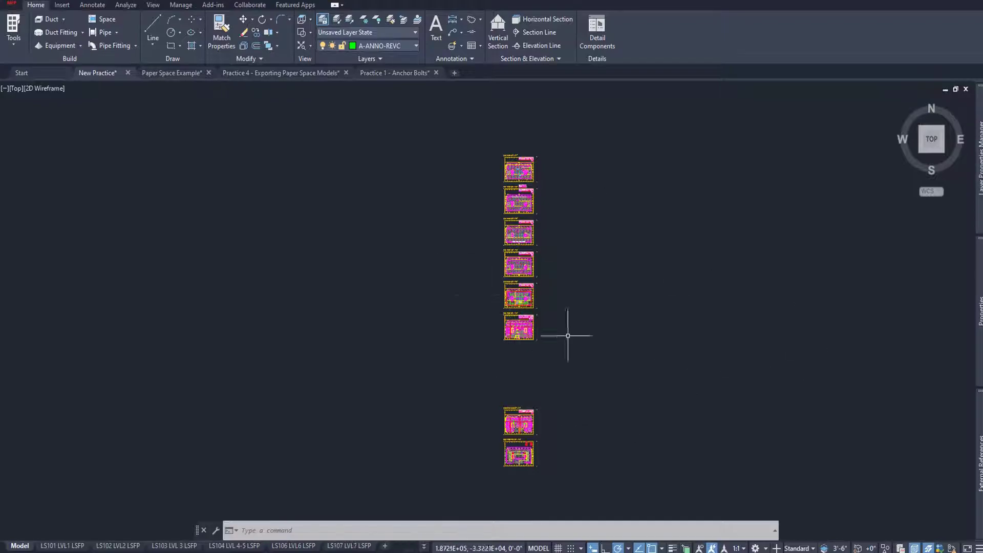
# - Pan the floor plan sheets, then switch to the LS102 LVL2 LSFP layout
pyautogui.moveTo(582, 334); pyautogui.dragTo(546, 298, button='middle')
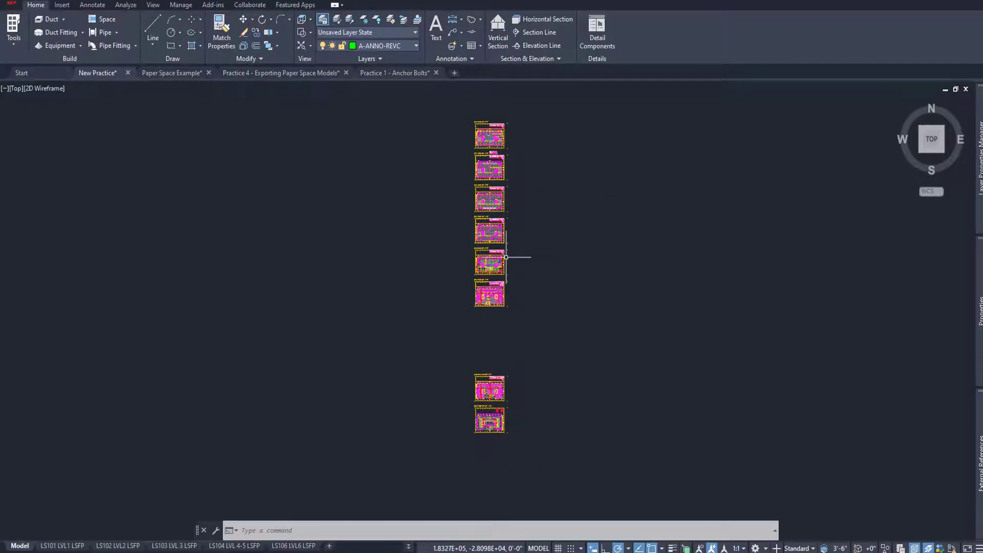
pyautogui.click(122, 548)
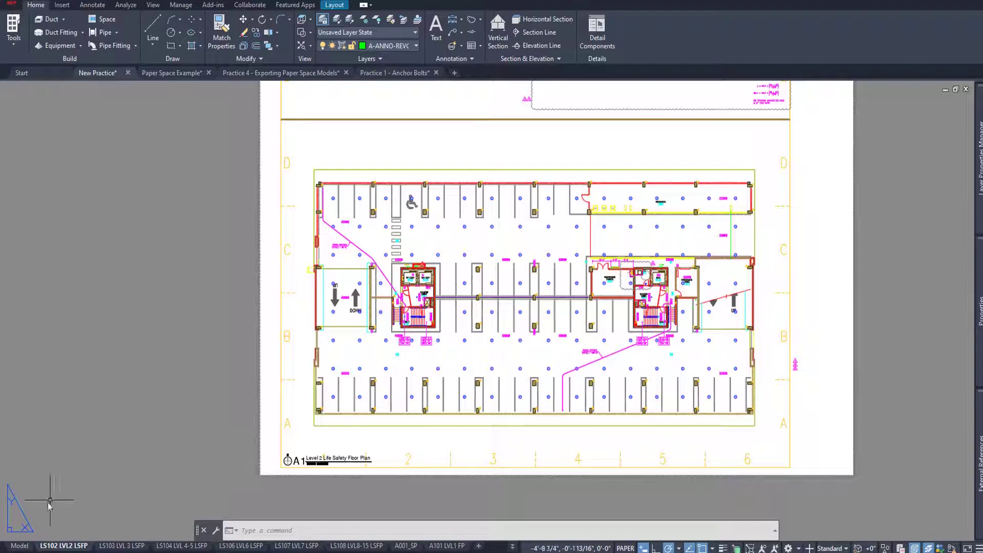
# - Toggle between Model and the LS102 LVL2 LSFP layout, ending in model space zoomed out
pyautogui.click(19, 546)
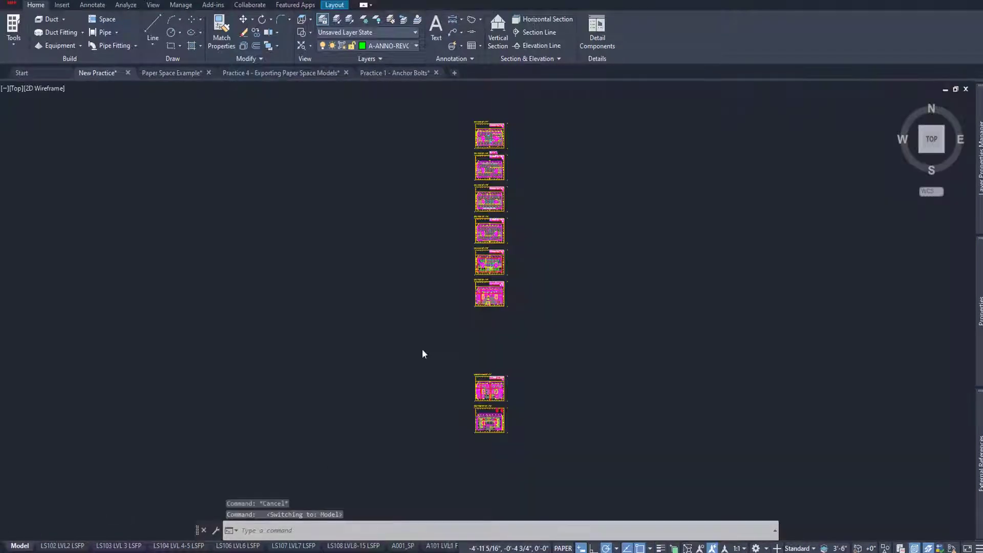
pyautogui.scroll(5, 549, 297)
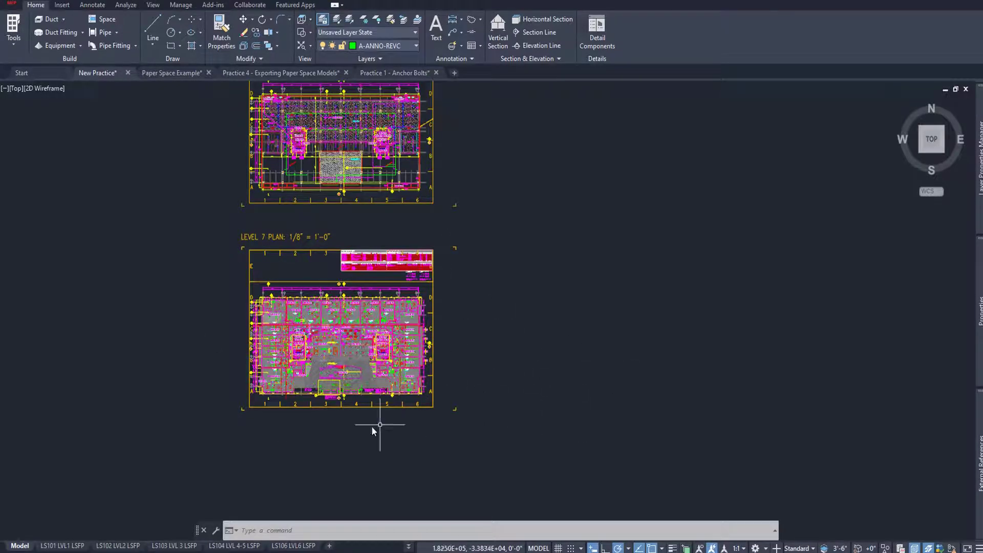
pyautogui.click(119, 546)
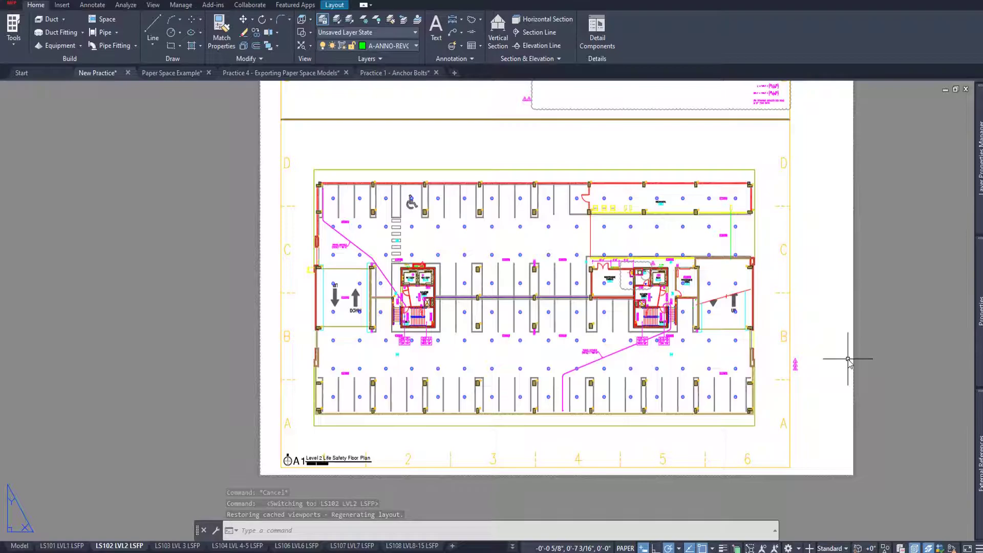
pyautogui.click(19, 546)
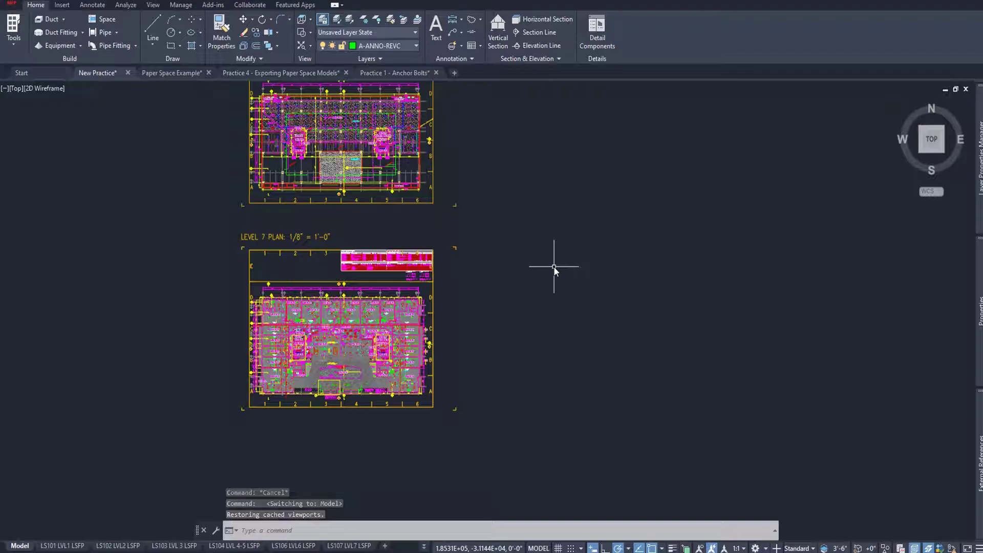
pyautogui.scroll(-5, 554, 266)
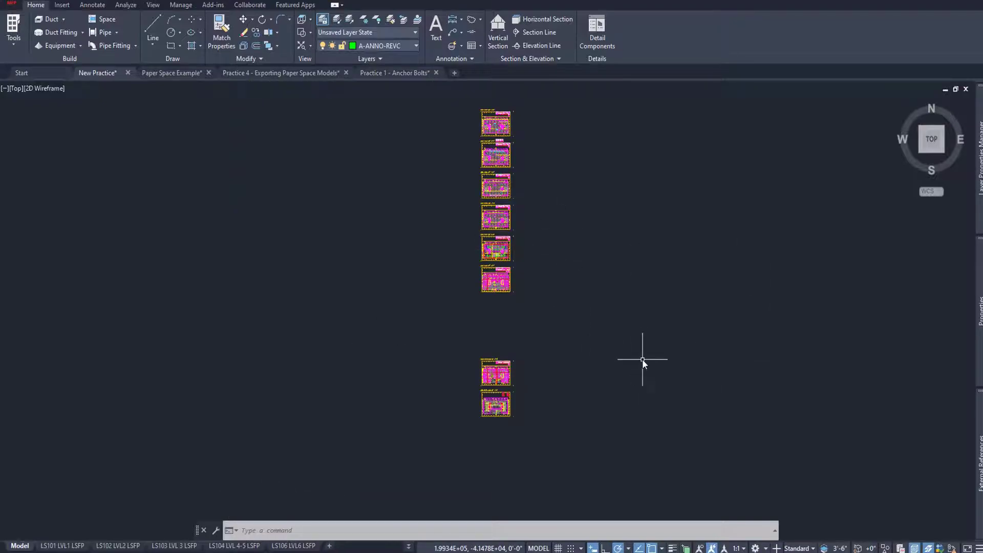
pyautogui.scroll(5, 492, 397)
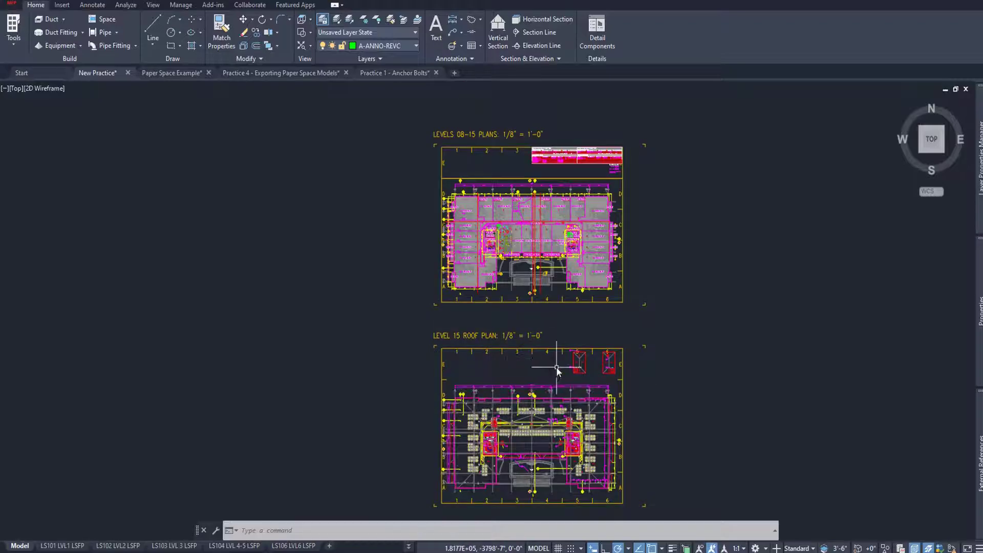
pyautogui.scroll(-2, 435, 287)
pyautogui.scroll(-4, 453, 251)
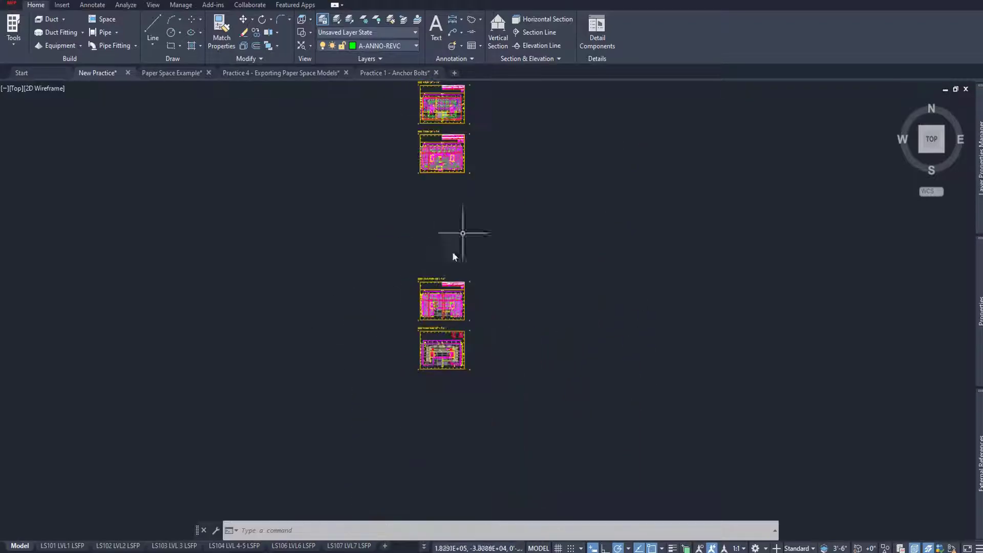
pyautogui.scroll(5, 453, 253)
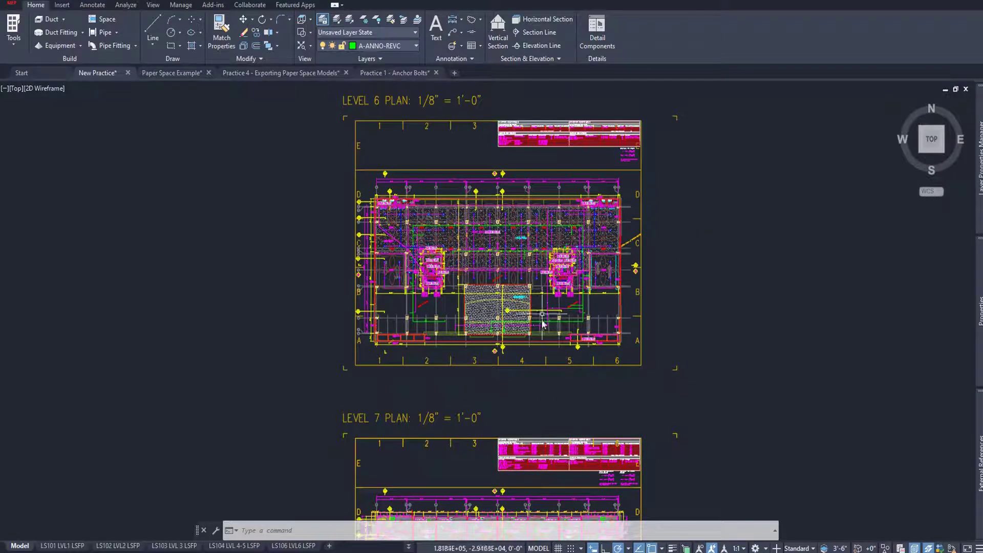
pyautogui.scroll(-5, 544, 324)
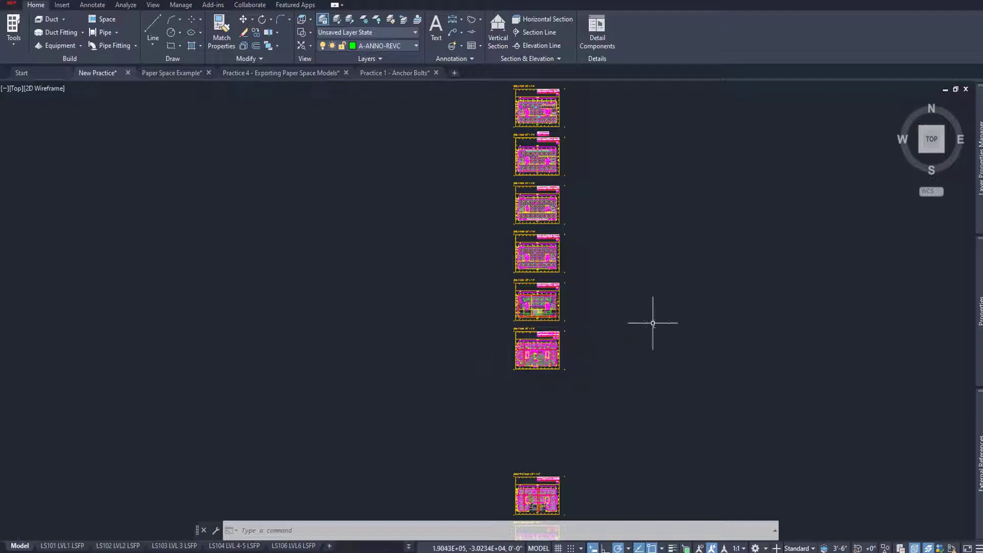
pyautogui.moveTo(631, 362); pyautogui.dragTo(588, 330, button='middle')
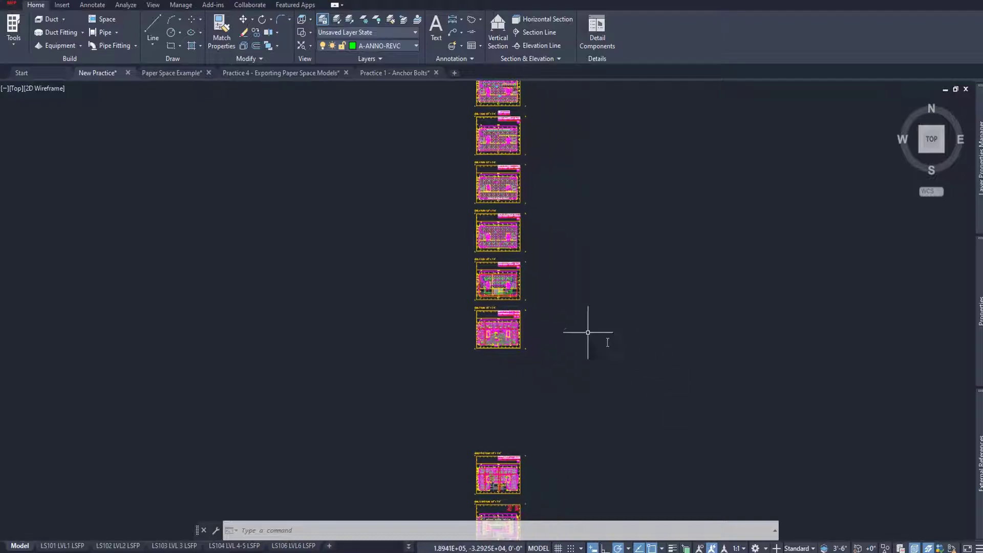
pyautogui.moveTo(554, 469); pyautogui.dragTo(499, 416, button='middle')
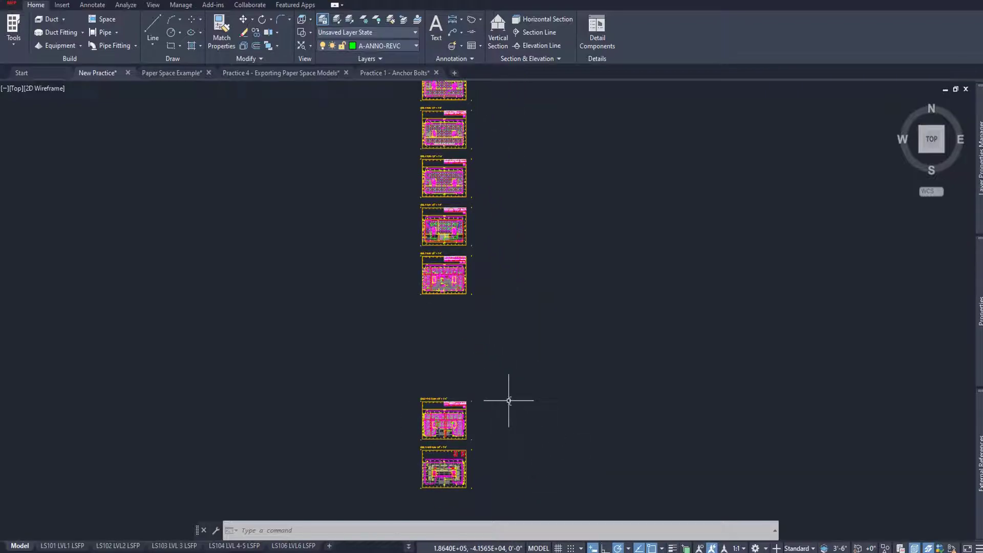
pyautogui.moveTo(660, 257); pyautogui.dragTo(634, 333, button='middle')
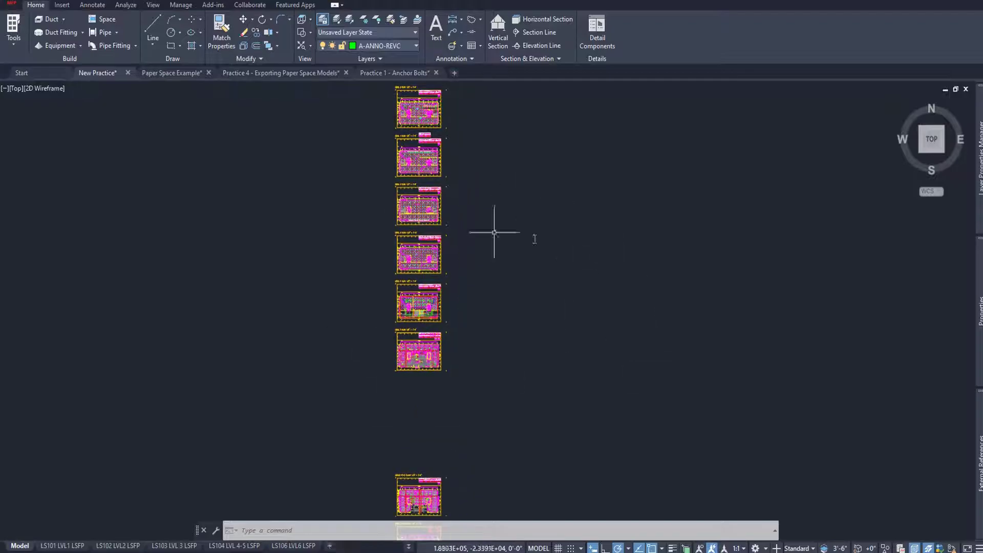
pyautogui.moveTo(551, 347); pyautogui.dragTo(550, 232, button='middle')
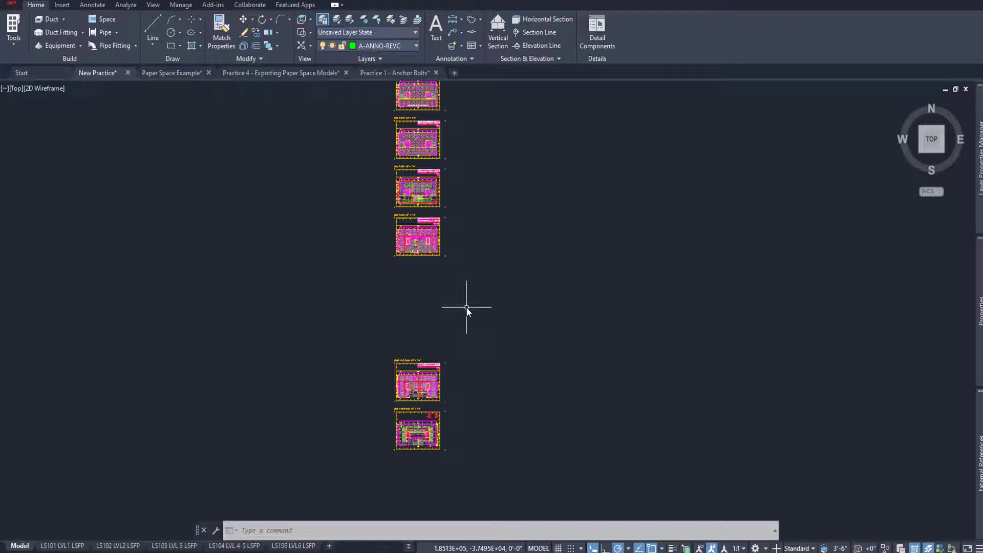
pyautogui.moveTo(102, 548)
pyautogui.moveTo(170, 549)
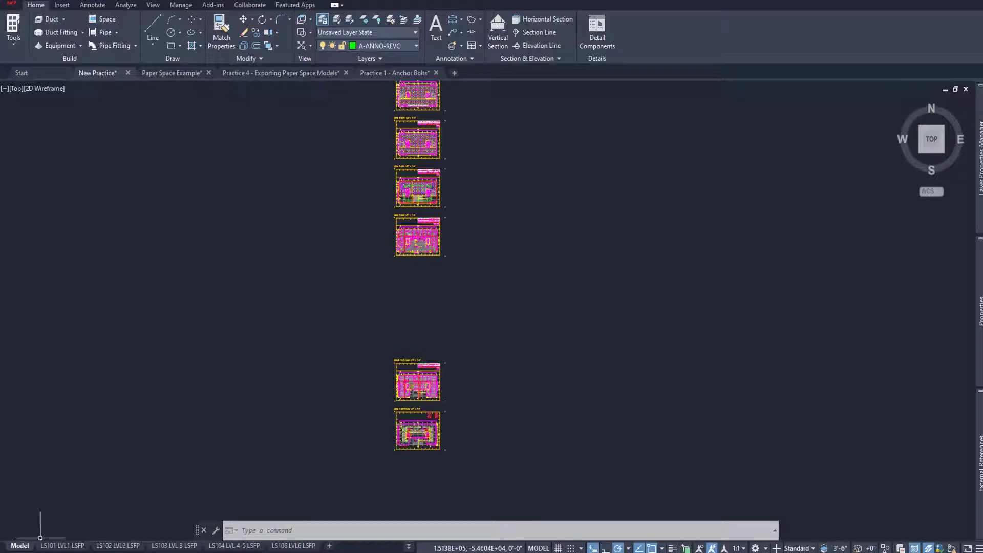
pyautogui.click(391, 211)
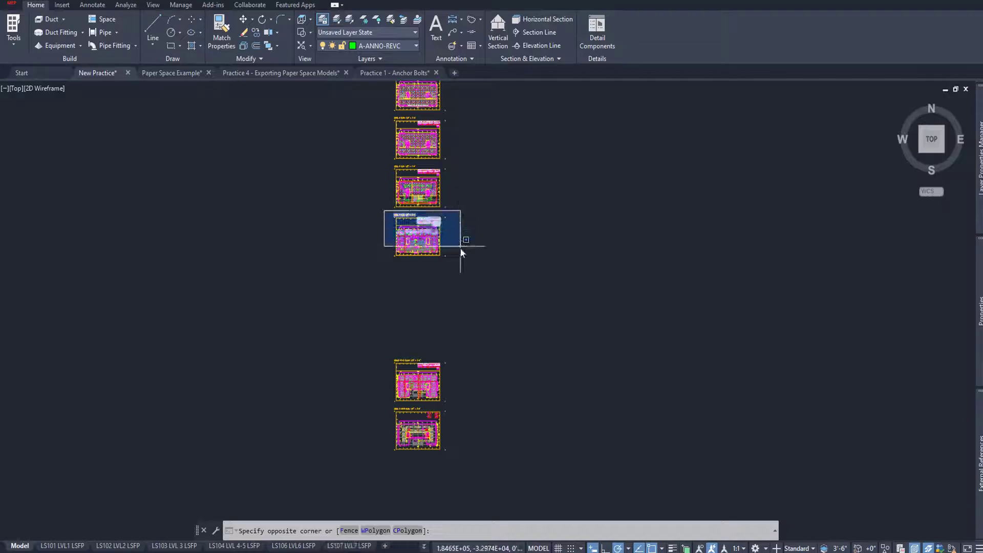
pyautogui.click(455, 263)
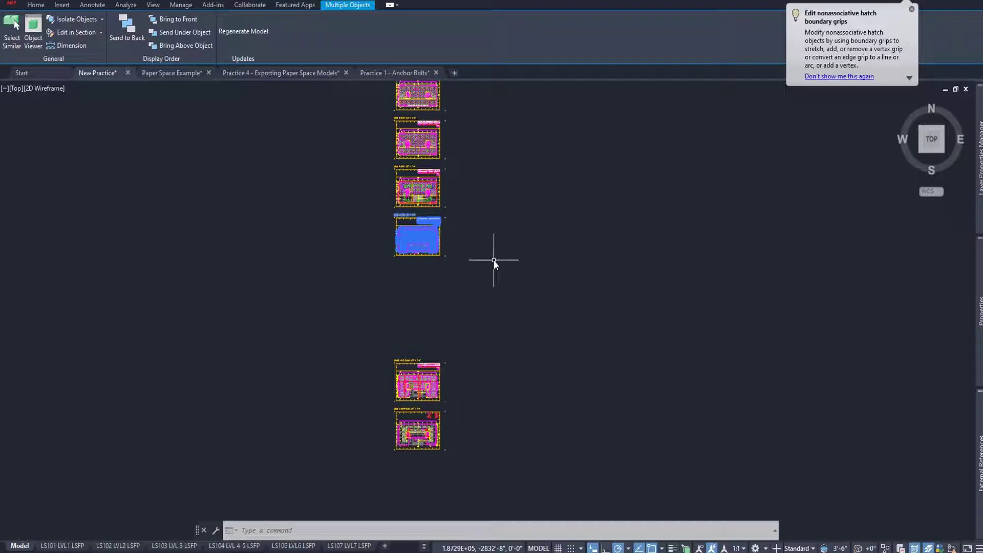
pyautogui.press('Escape')
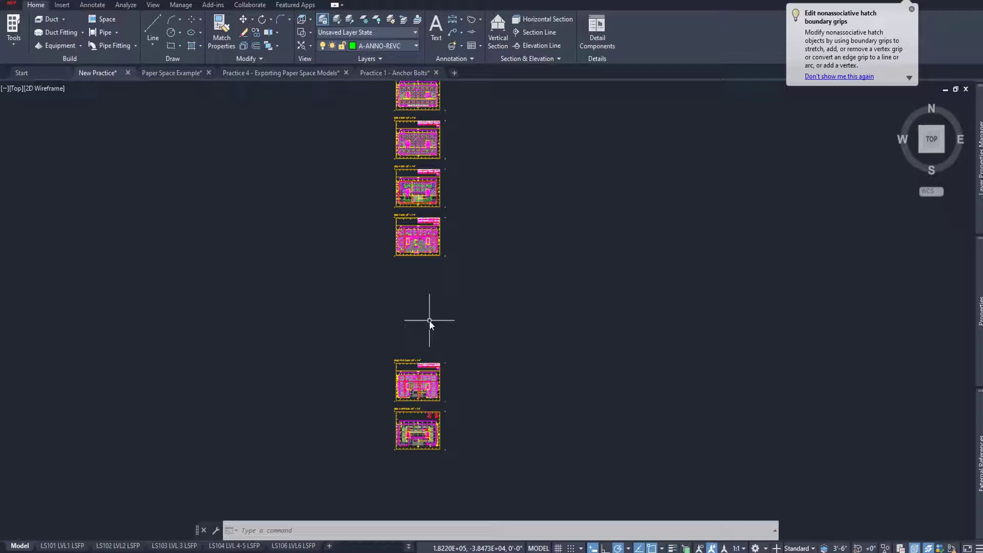
pyautogui.moveTo(496, 286); pyautogui.dragTo(537, 325, button='middle')
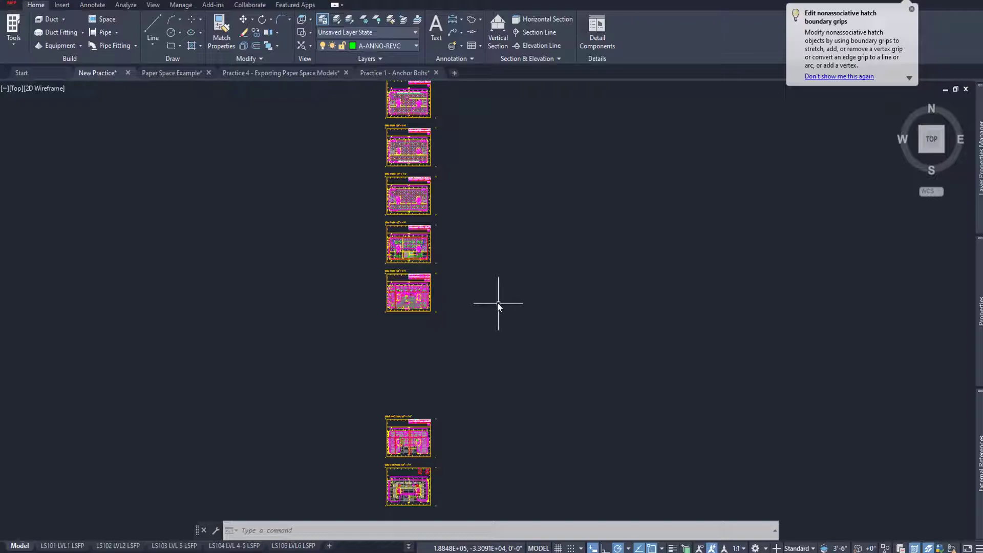
pyautogui.scroll(-2, 476, 235)
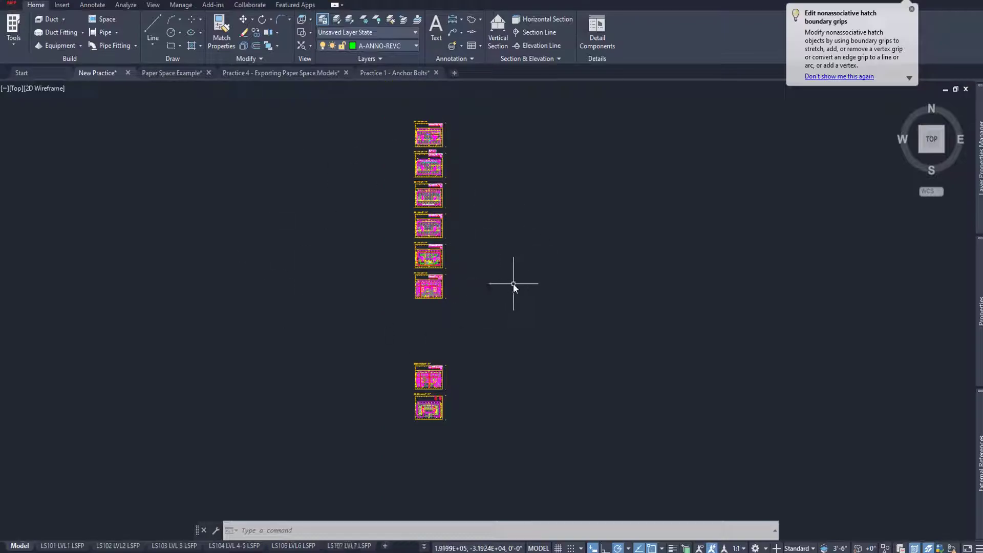
pyautogui.scroll(5, 427, 132)
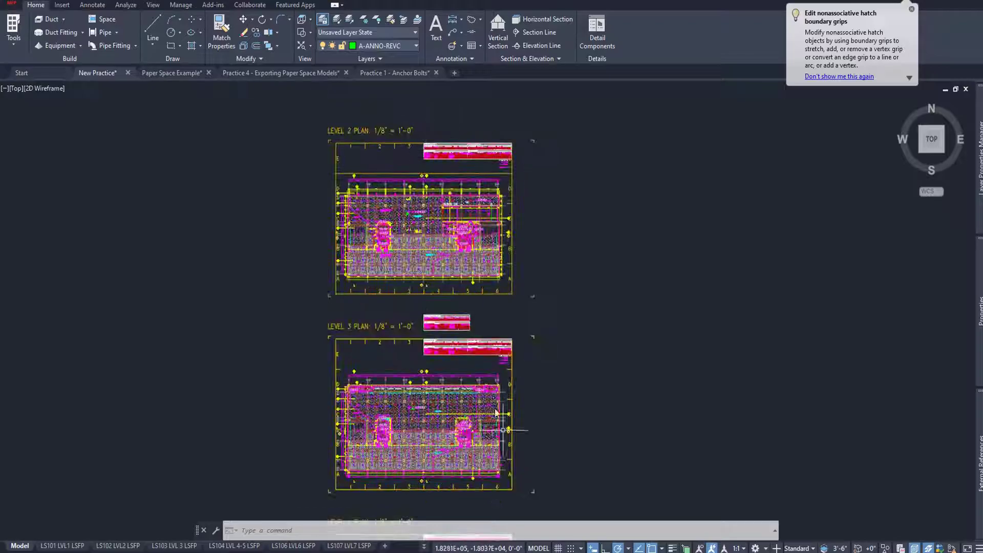
pyautogui.scroll(-4, 565, 230)
pyautogui.moveTo(575, 285); pyautogui.dragTo(507, 204, button='middle')
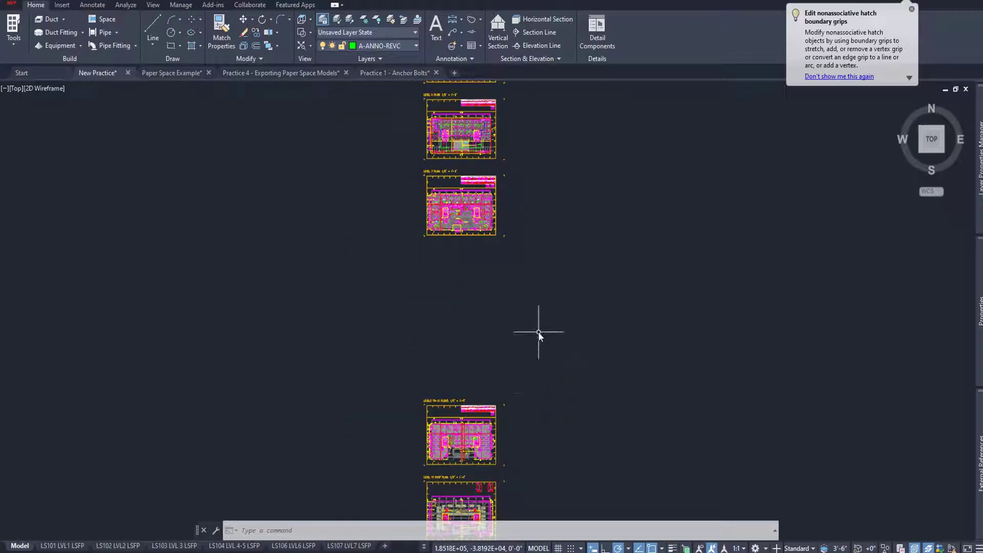
pyautogui.scroll(-4, 538, 333)
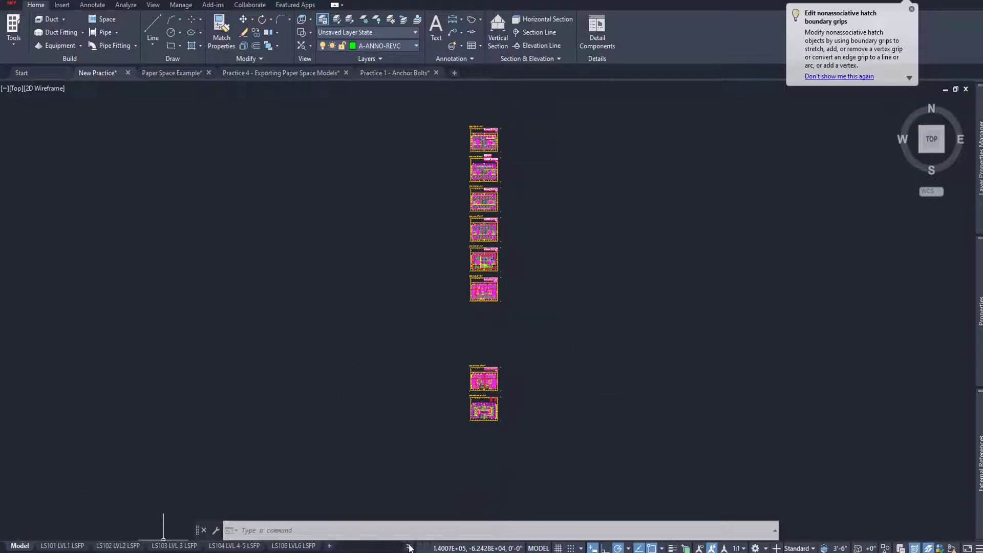
pyautogui.click(409, 547)
pyautogui.scroll(-6, 457, 413)
pyautogui.scroll(5, 436, 440)
pyautogui.scroll(-4, 426, 431)
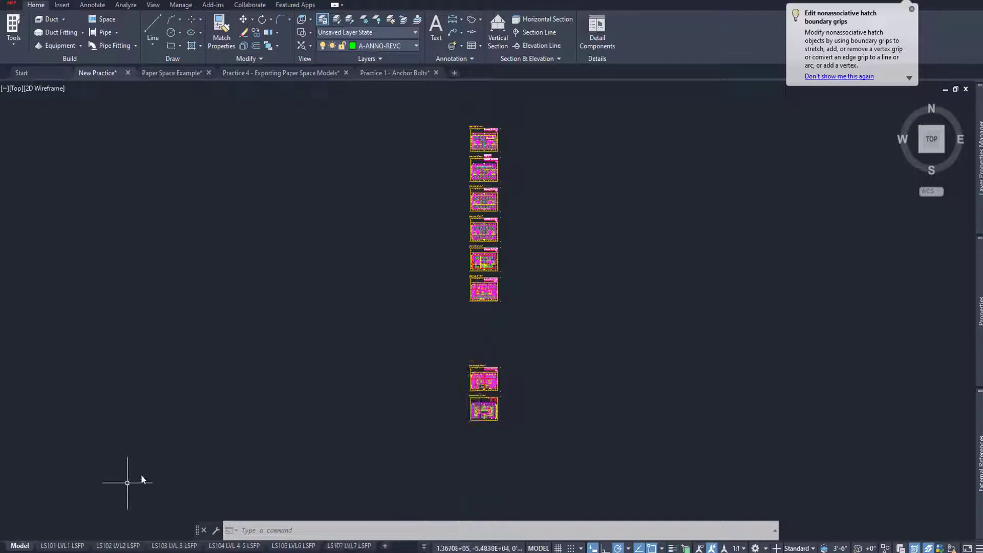
# - Reopen the LS102 LVL2 LSFP layout and zoom and pan the Level 2 sheet into view
pyautogui.click(110, 546)
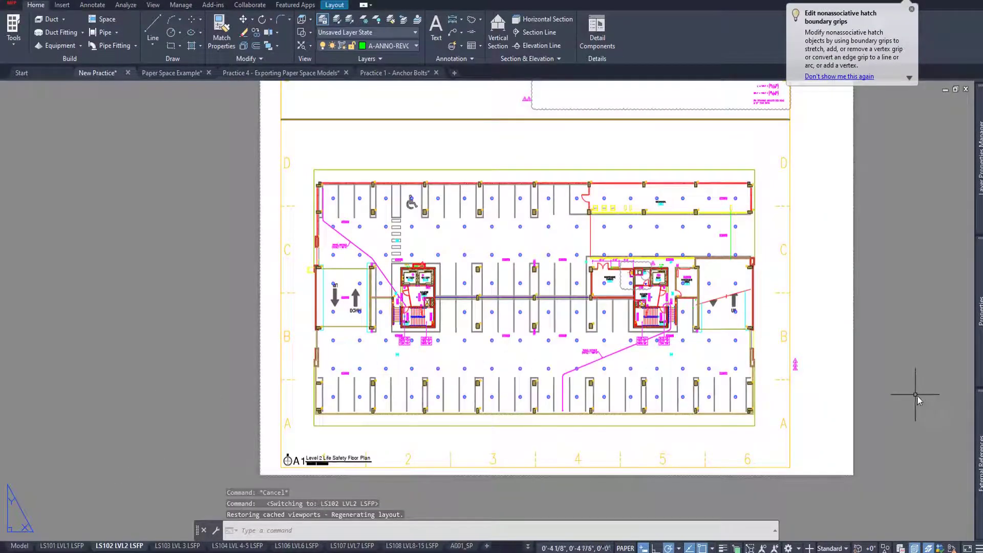
pyautogui.scroll(-2, 883, 383)
pyautogui.moveTo(887, 380); pyautogui.dragTo(845, 358, button='middle')
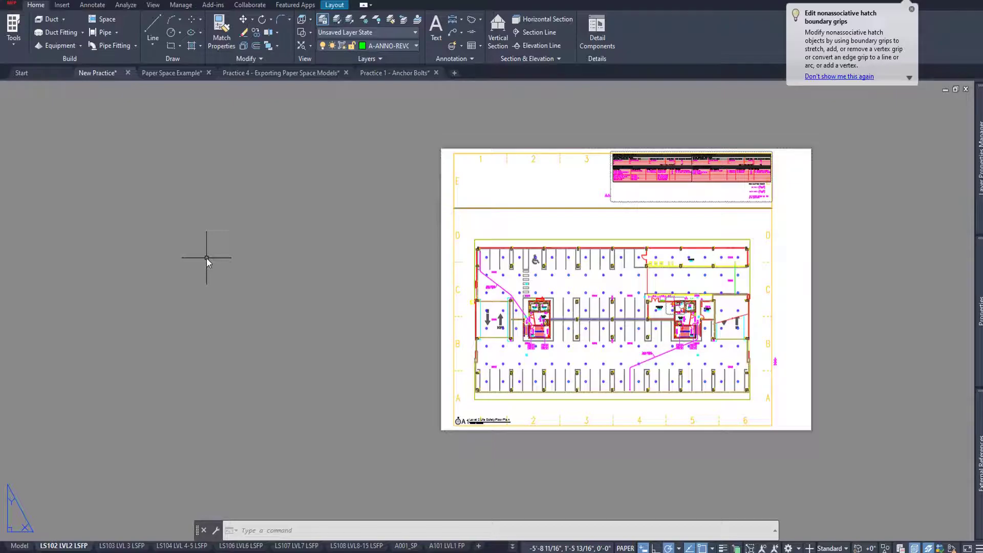
# - Draw a horizontal line with the L command across the sheet just above the floor plan
pyautogui.scroll(2, 824, 297)
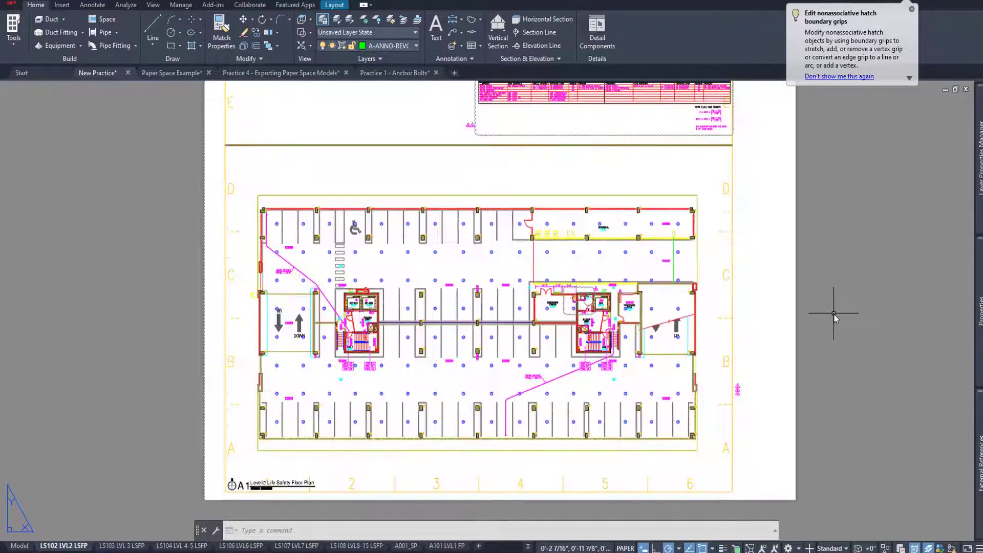
pyautogui.moveTo(787, 262); pyautogui.dragTo(793, 335, button='middle')
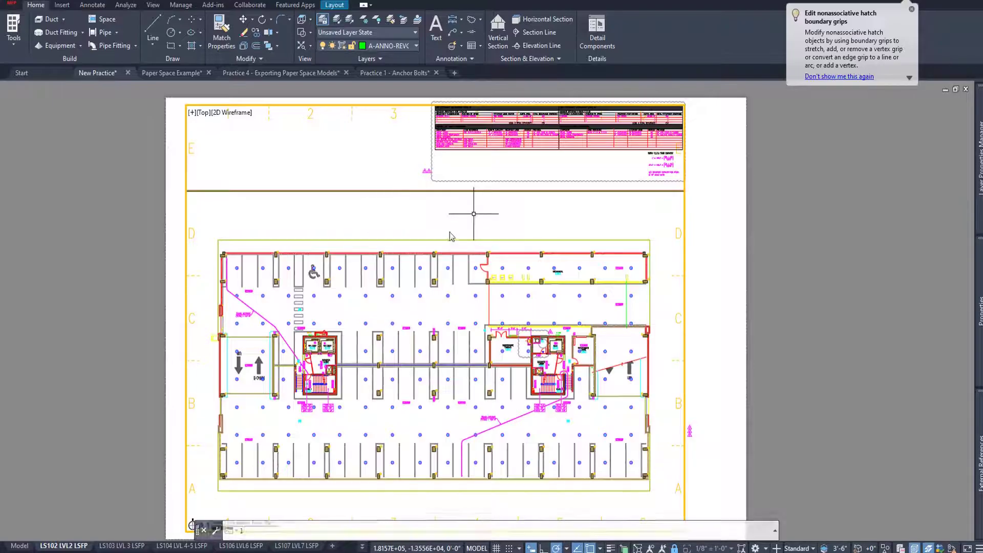
pyautogui.write('l')
pyautogui.press('Return')
pyautogui.click(235, 210)
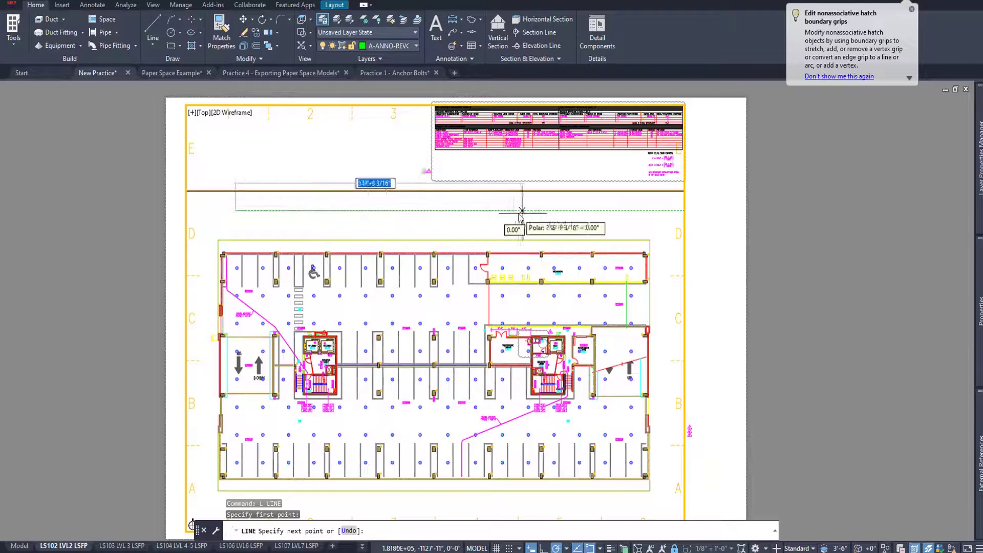
pyautogui.click(645, 211)
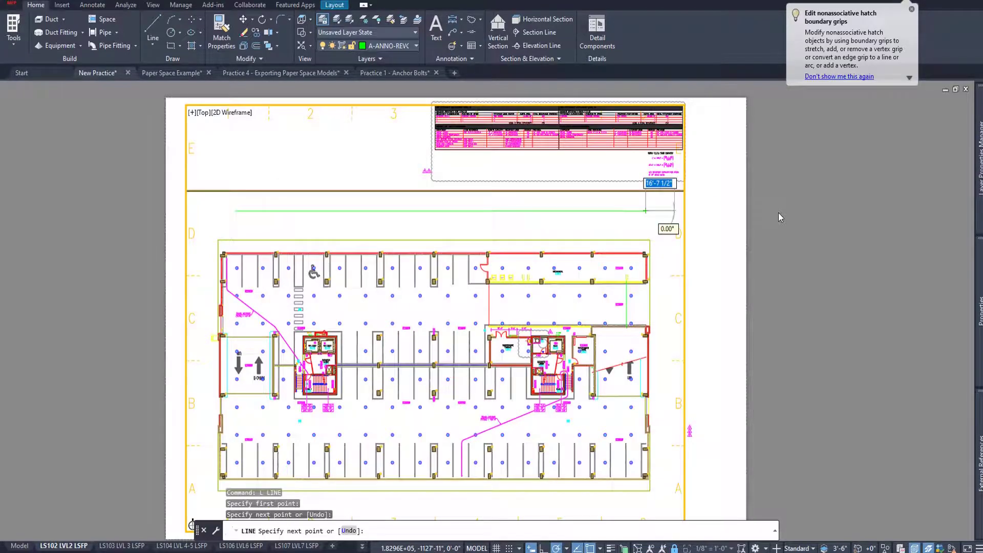
pyautogui.press('Escape')
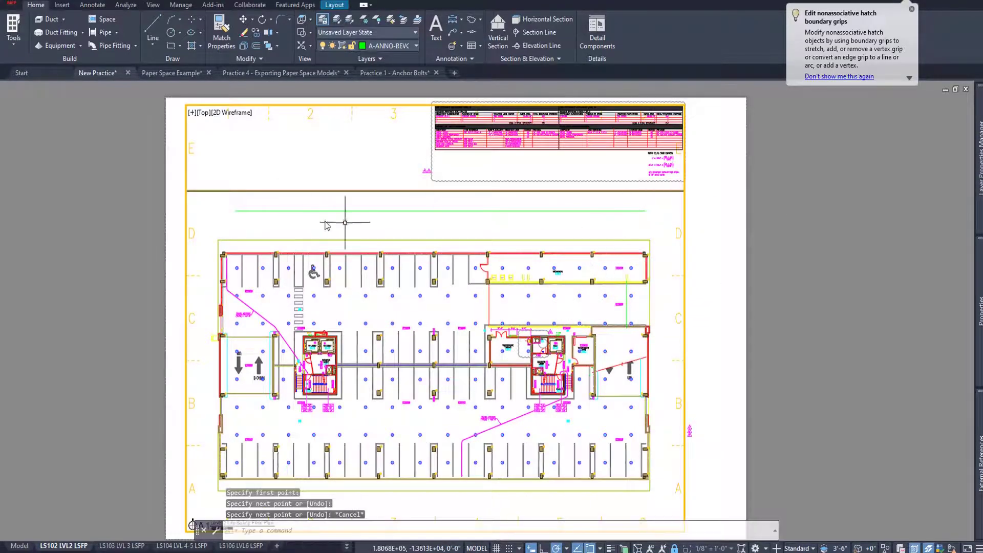
# - Return to model space and pan and zoom until the Level 2 plan fills the view
pyautogui.click(19, 547)
pyautogui.scroll(5, 476, 215)
pyautogui.moveTo(368, 397); pyautogui.dragTo(499, 342, button='middle')
pyautogui.moveTo(389, 195); pyautogui.dragTo(402, 340, button='middle')
pyautogui.scroll(-4, 407, 223)
pyautogui.moveTo(404, 174); pyautogui.dragTo(388, 247, button='middle')
pyautogui.scroll(-4, 405, 215)
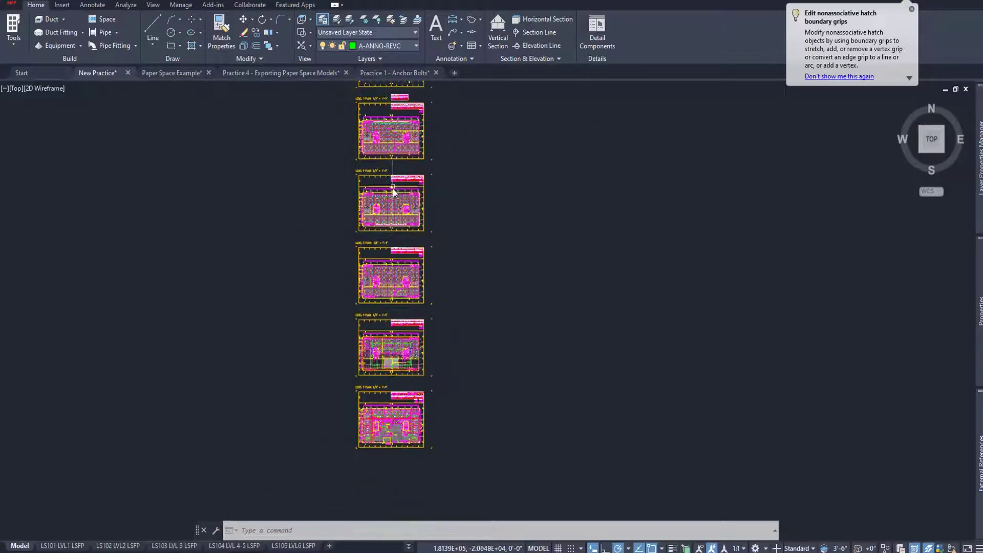
pyautogui.scroll(8, 404, 302)
pyautogui.scroll(3, 674, 262)
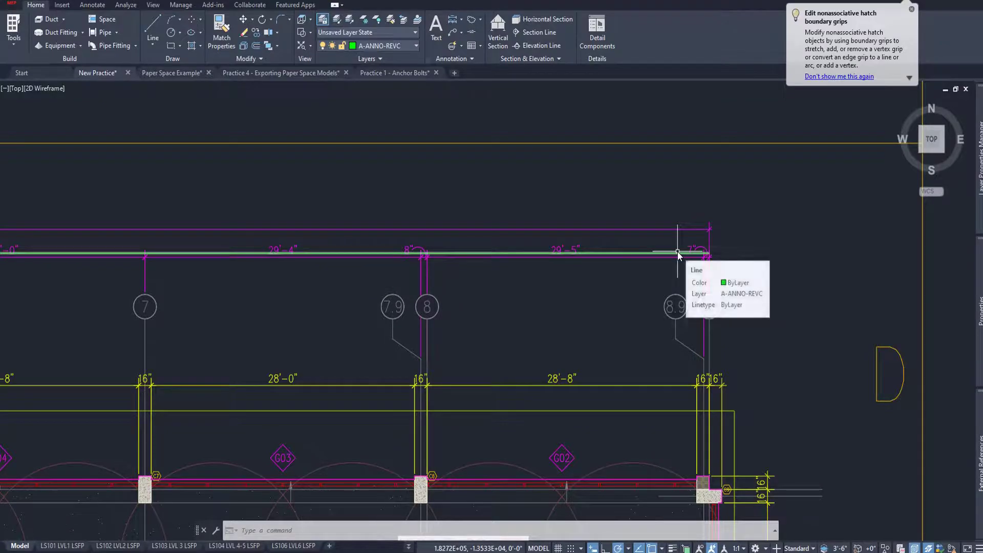
pyautogui.scroll(-6, 677, 251)
pyautogui.moveTo(645, 313); pyautogui.dragTo(641, 246, button='middle')
pyautogui.scroll(-2, 641, 244)
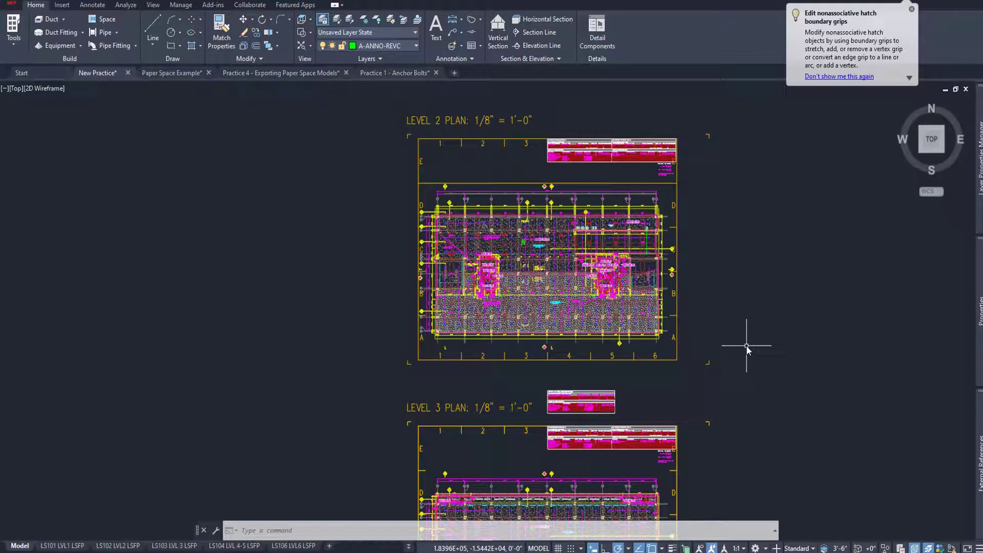
pyautogui.scroll(2, 585, 226)
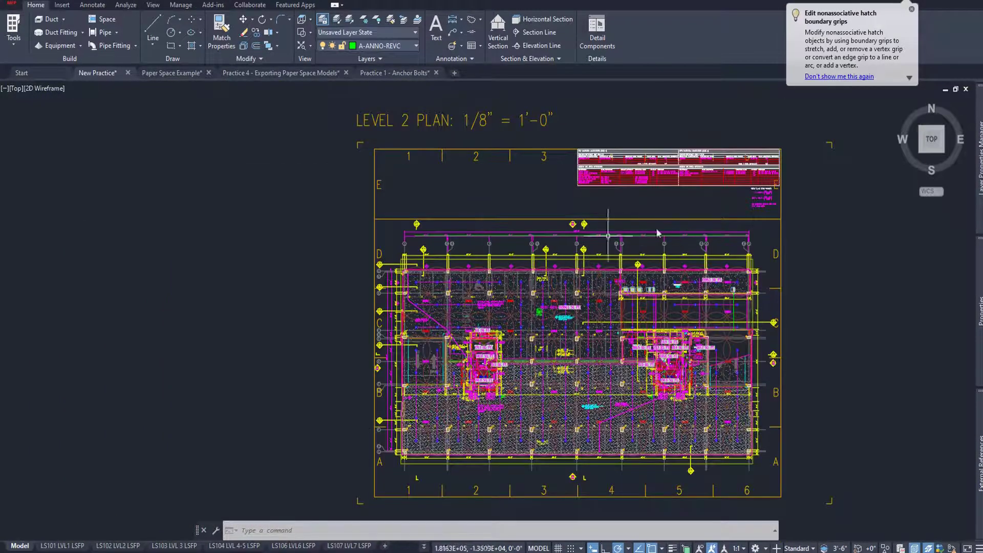
# - Delete the stray line running above the Level 2 plan
pyautogui.scroll(6, 714, 236)
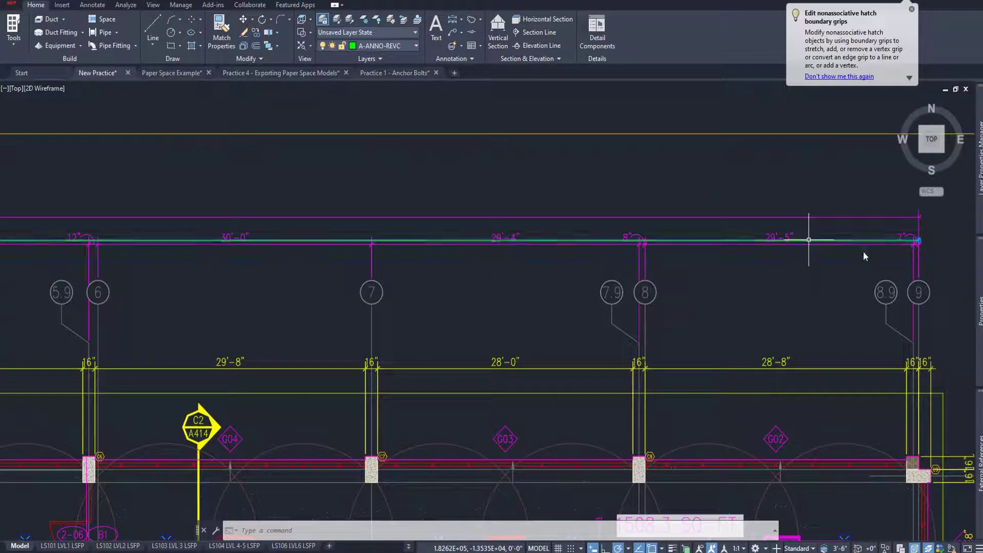
pyautogui.press('Delete')
pyautogui.scroll(-6, 385, 228)
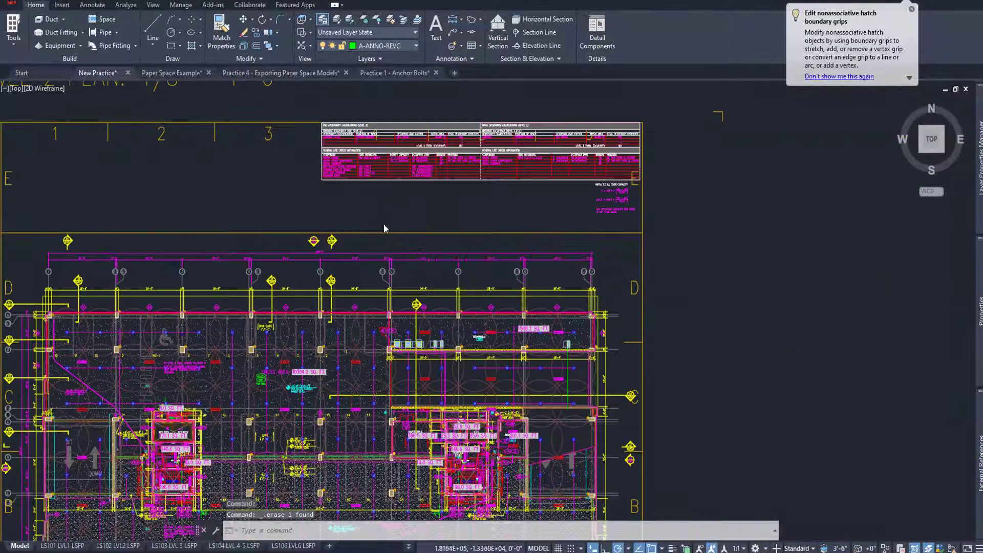
pyautogui.scroll(-4, 384, 228)
# - Window-select the Level 2 plan and run WBLOCK, then dismiss the Write Block dialog
pyautogui.click(430, 130)
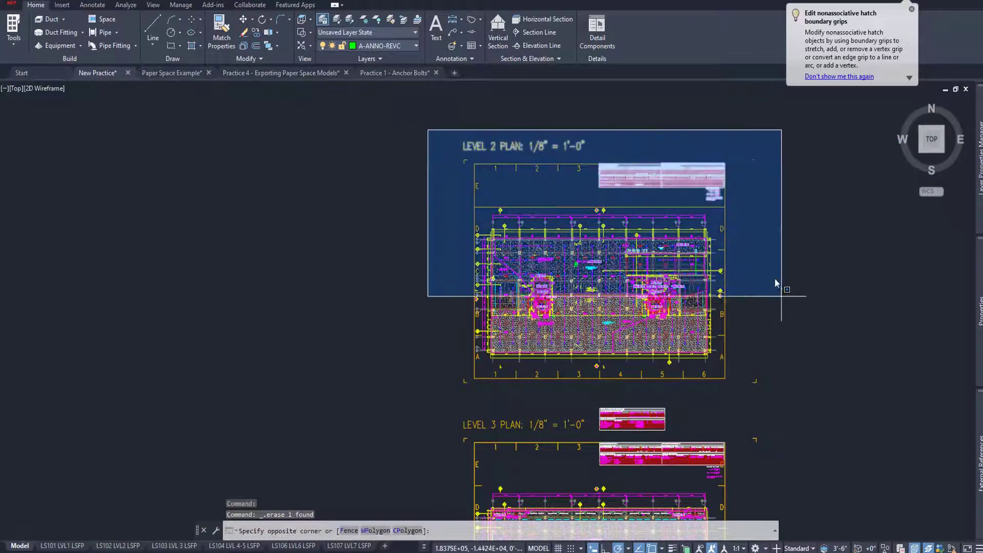
pyautogui.click(787, 392)
pyautogui.write('wbl')
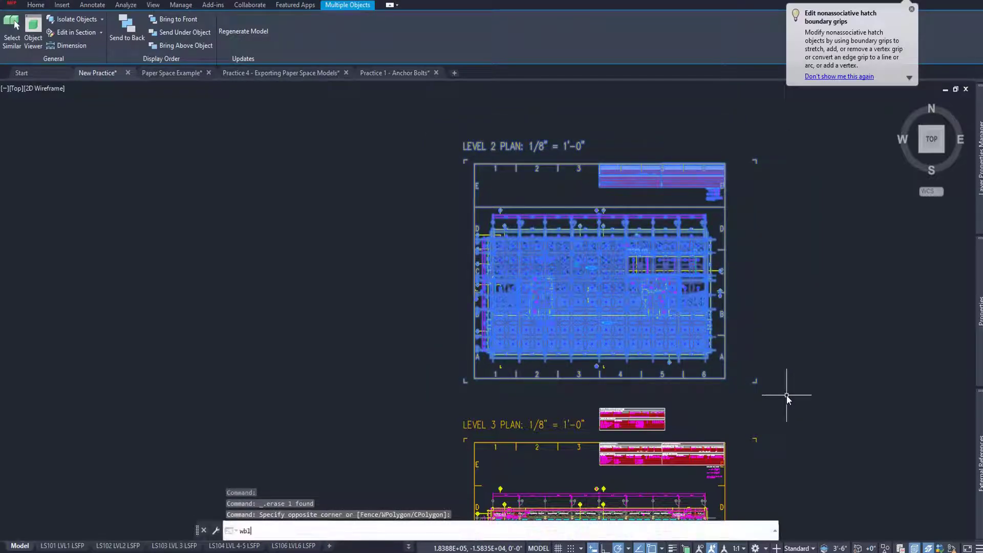
pyautogui.write('ock')
pyautogui.press('Return')
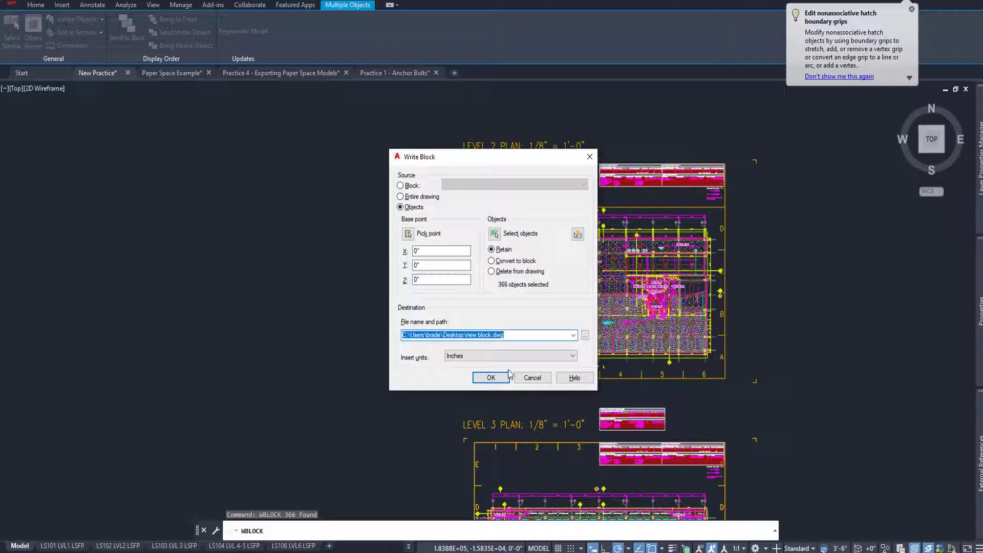
pyautogui.click(533, 378)
# - Reselect the Level 2 plan with a taller window and run WBLOCK again, closing the dialog
pyautogui.click(429, 117)
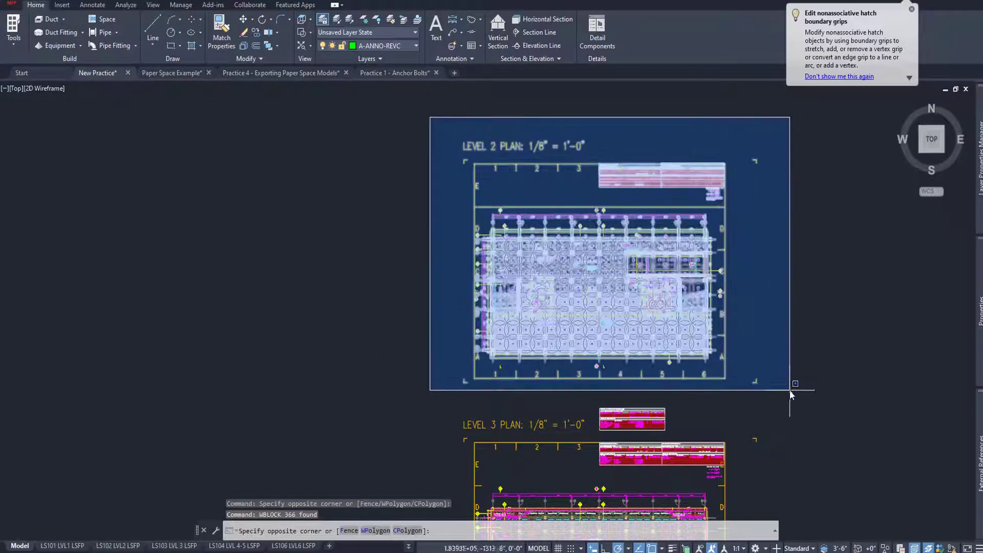
pyautogui.click(787, 394)
pyautogui.write('wblock')
pyautogui.press('Return')
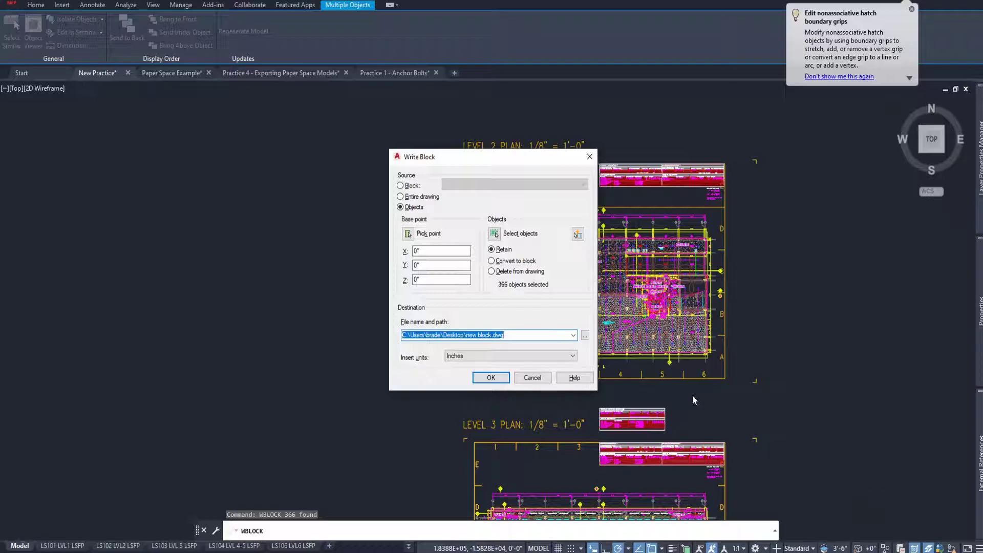
pyautogui.click(545, 374)
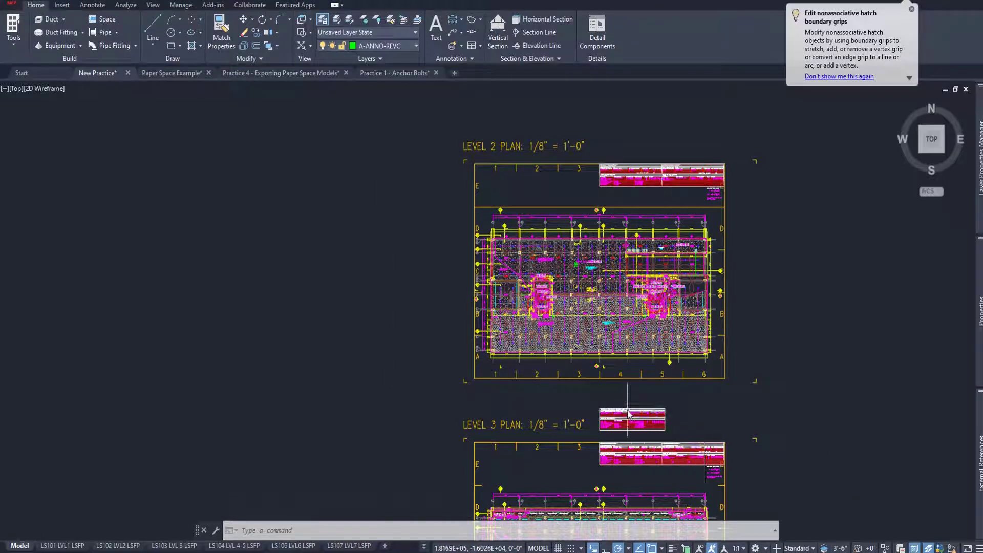
# - Go to the LS102 LVL2 LSFP layout, then switch over to the Paper Space Example drawing
pyautogui.scroll(-2, 724, 392)
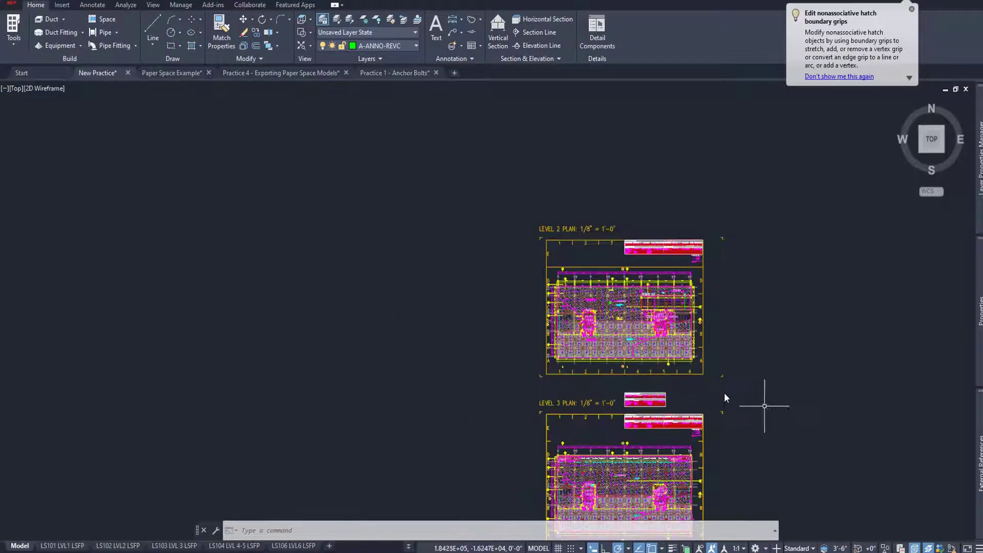
pyautogui.click(110, 545)
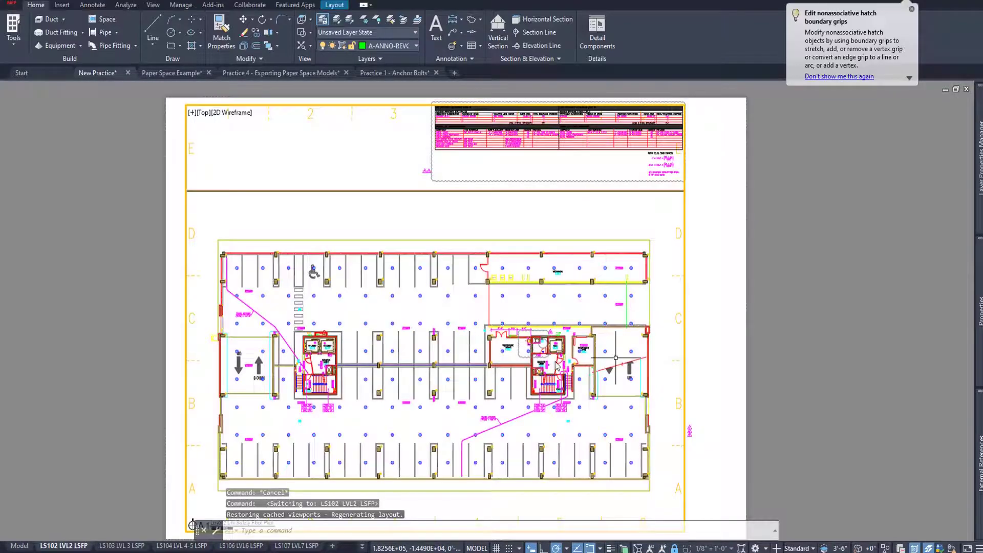
pyautogui.hotkey('ctrl', 'Tab')
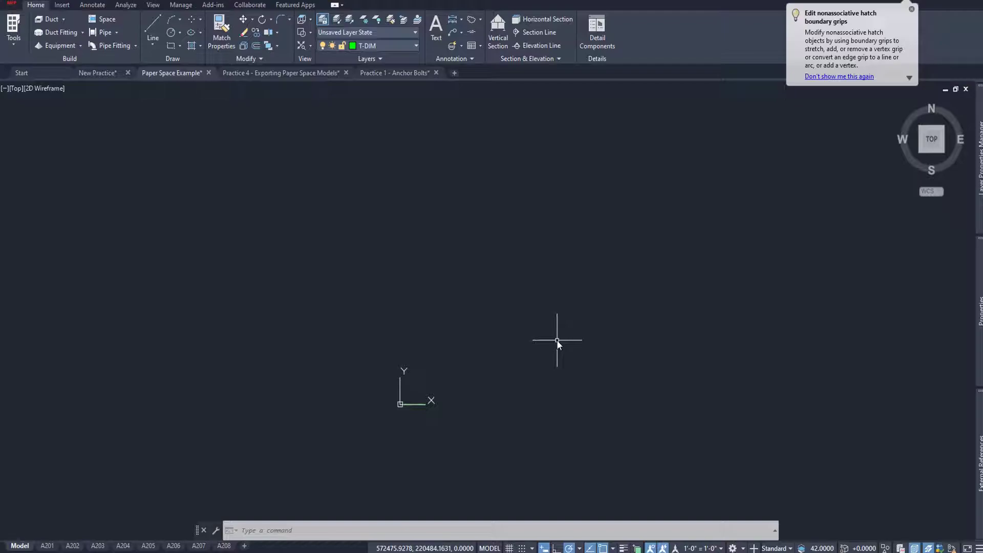
pyautogui.moveTo(579, 344); pyautogui.dragTo(652, 329, button='middle')
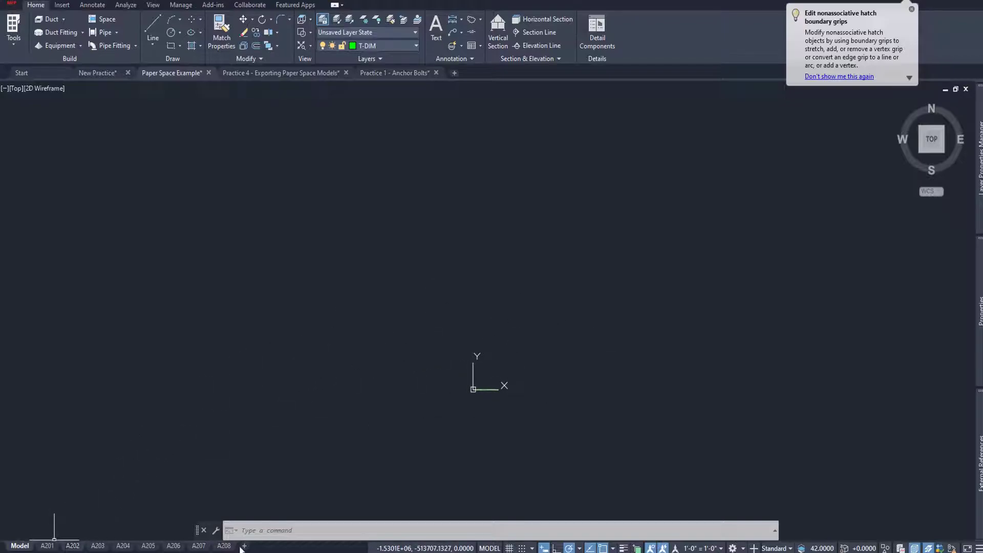
pyautogui.moveTo(51, 548)
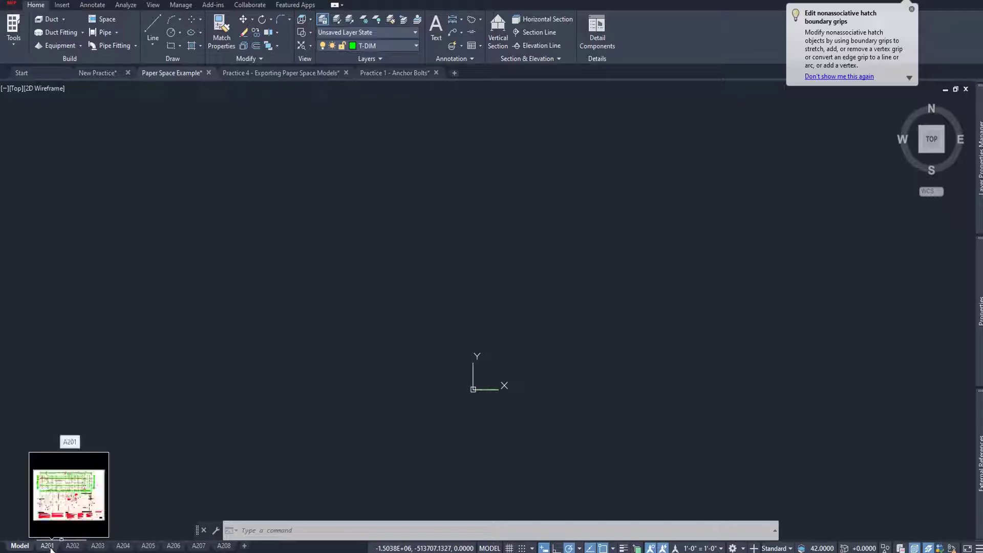
# - Display the A201 foundation plan layout, checking model space briefly in between
pyautogui.click(49, 547)
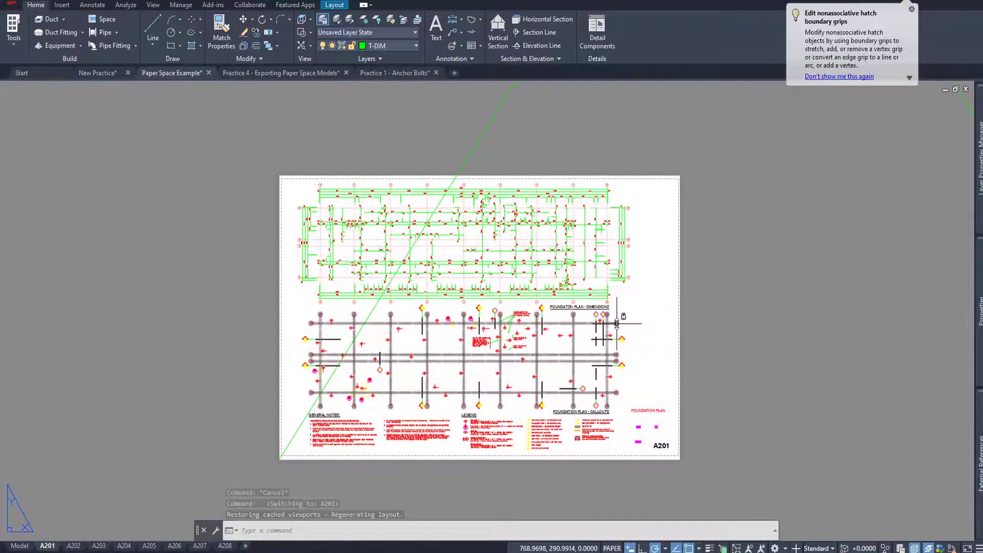
pyautogui.moveTo(617, 324)
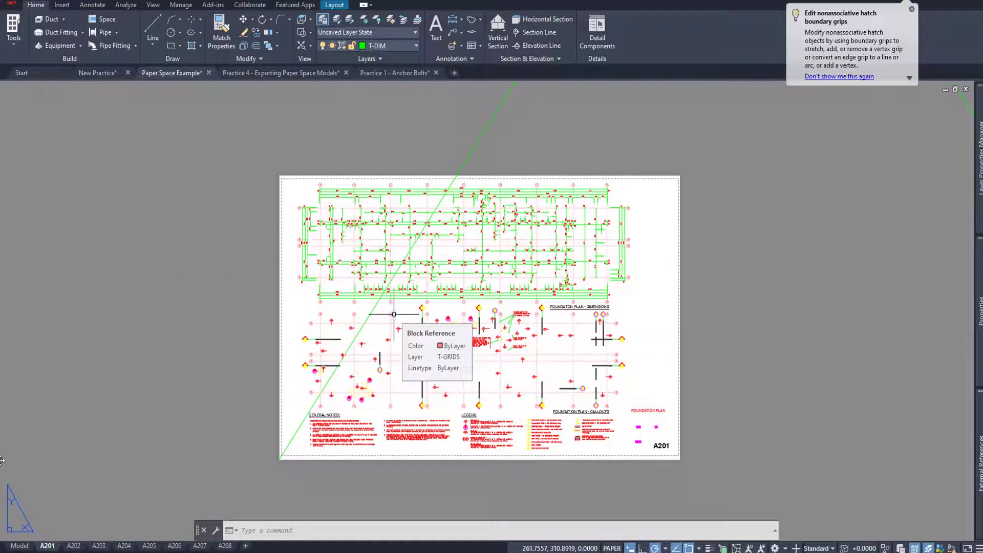
pyautogui.click(19, 546)
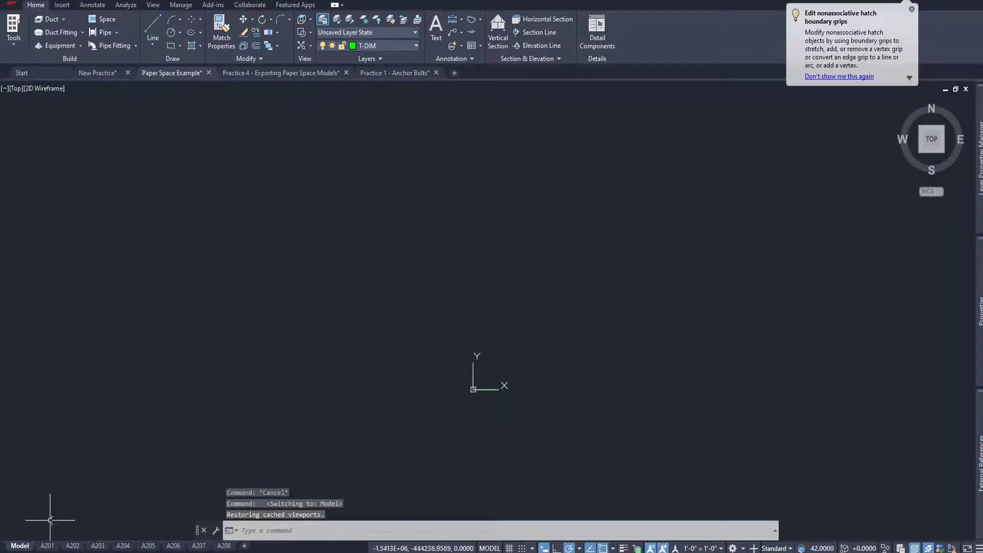
pyautogui.click(47, 546)
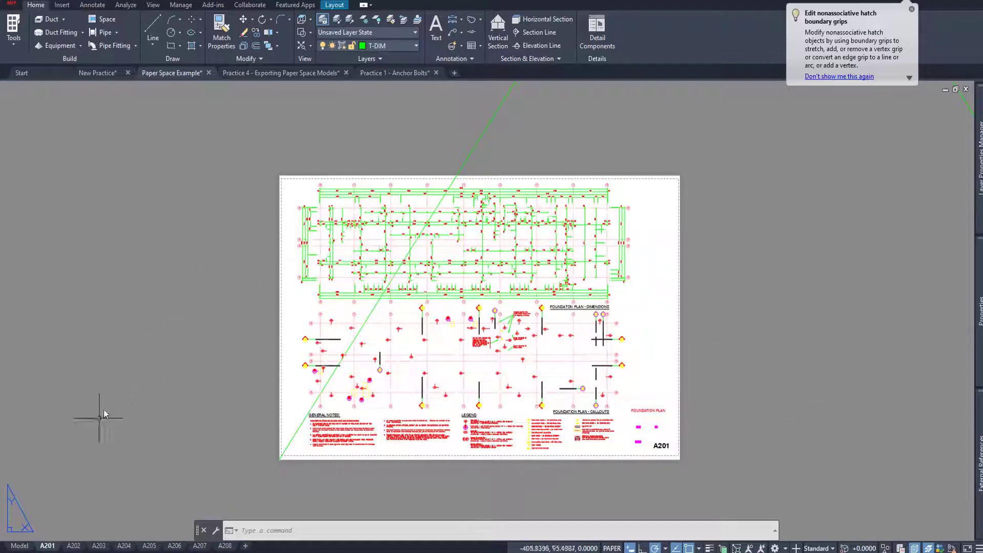
# - Export the A201 layout from its tab menu to a model-space drawing named A201
pyautogui.rightClick(48, 547)
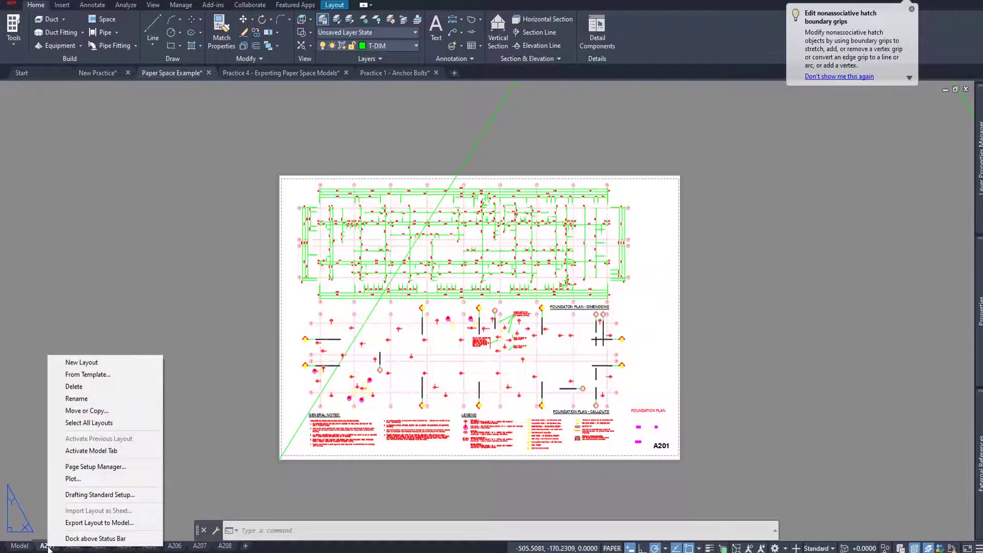
pyautogui.click(87, 523)
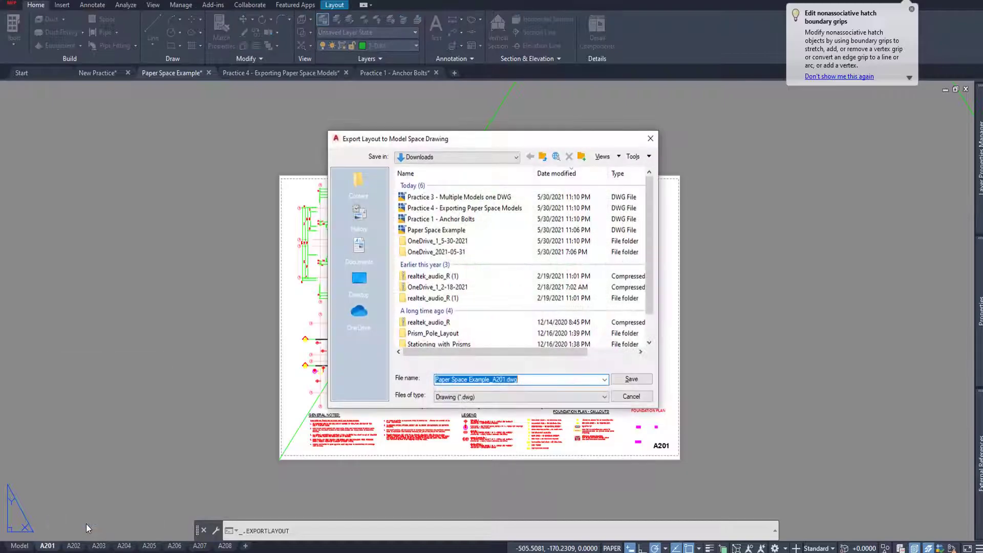
pyautogui.write('A2')
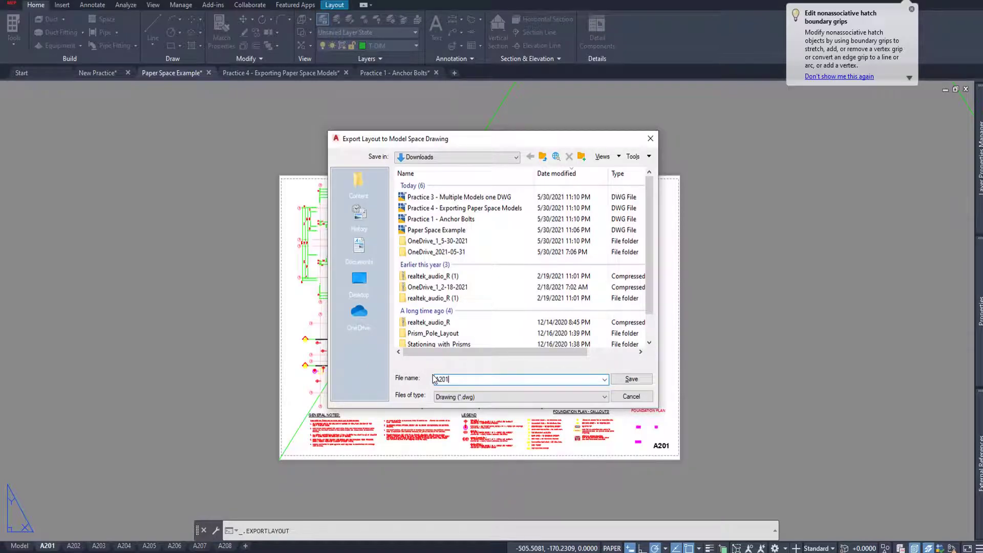
pyautogui.write('01')
pyautogui.click(632, 379)
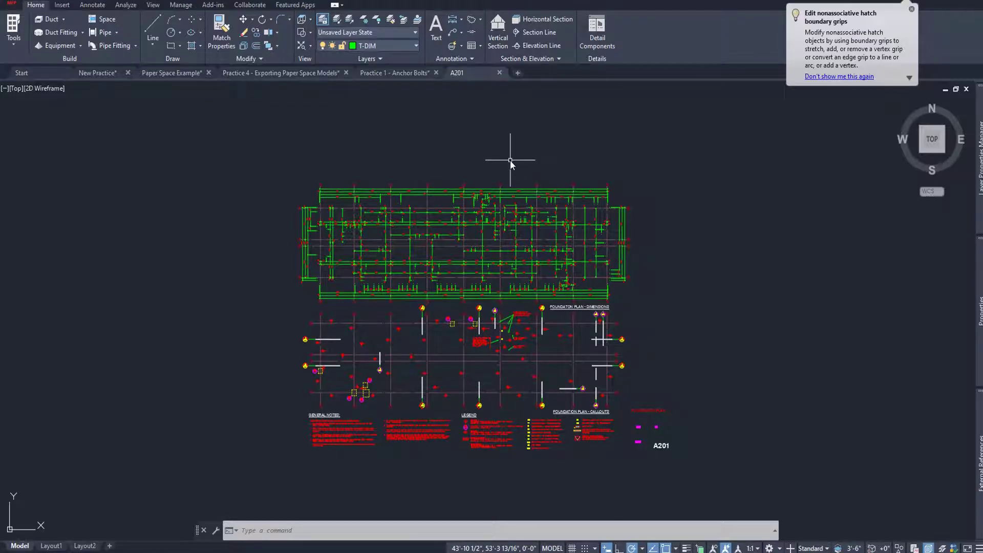
# - Switch to Paper Space Example and back to the exported A201 drawing
pyautogui.click(162, 72)
pyautogui.hotkey('ctrl', 'Tab')
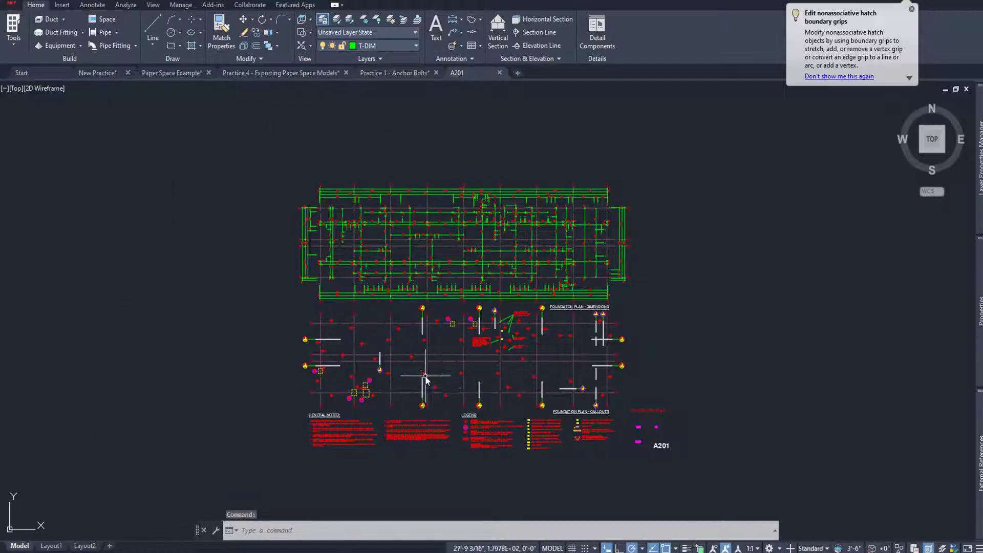
pyautogui.moveTo(425, 379)
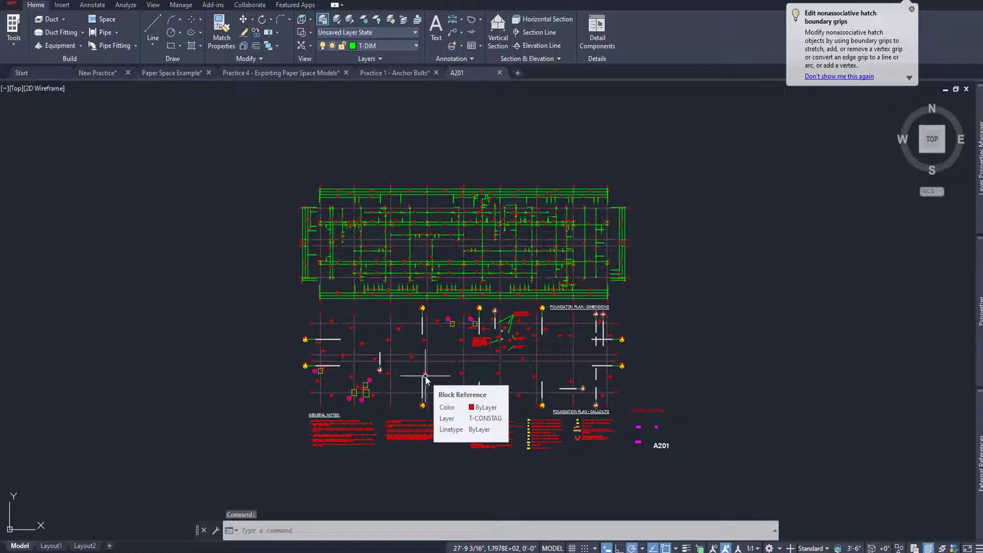
pyautogui.scroll(-1, 749, 363)
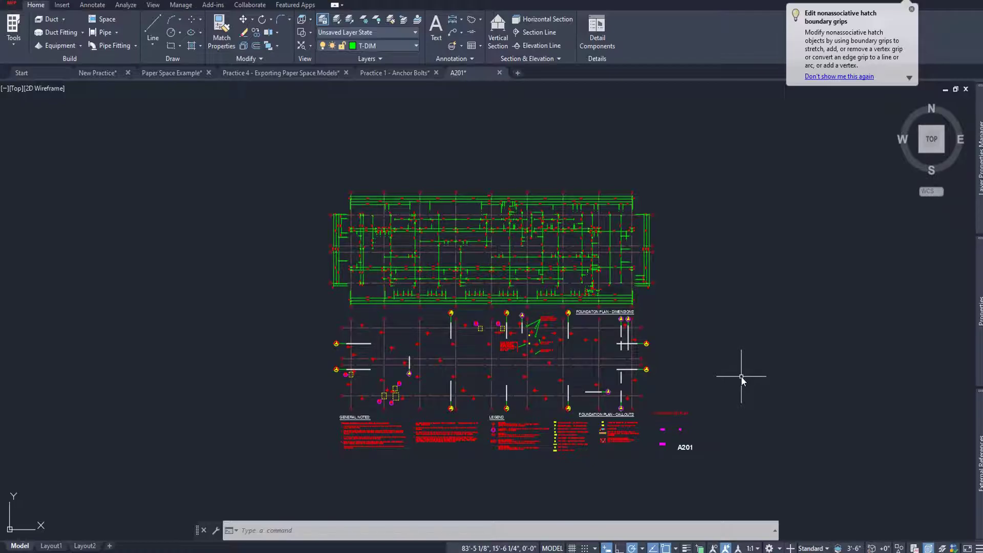
# - Set A201's drawing units to Millimeters without rescaling existing objects
pyautogui.write('units')
pyautogui.press('Return')
pyautogui.click(447, 130)
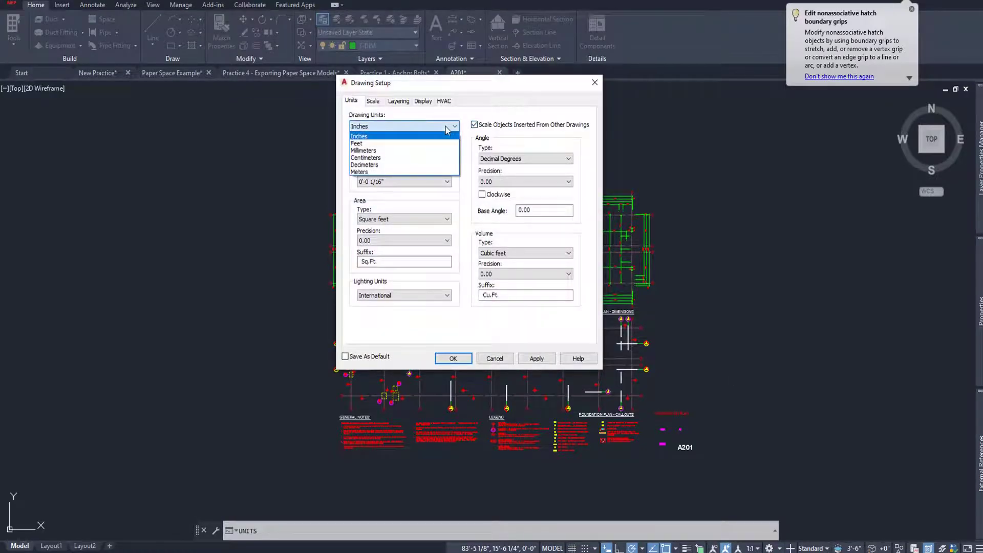
pyautogui.click(398, 151)
pyautogui.click(540, 361)
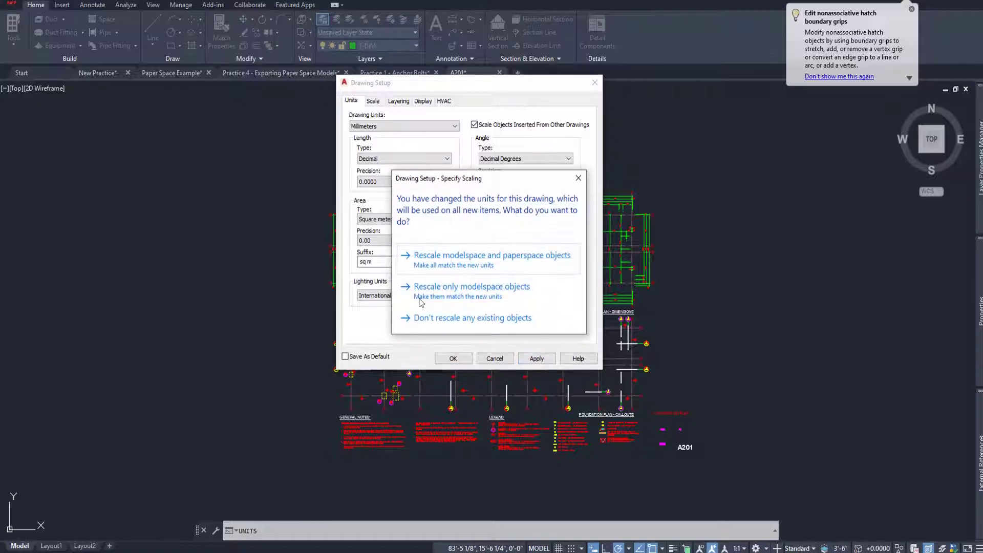
pyautogui.click(500, 319)
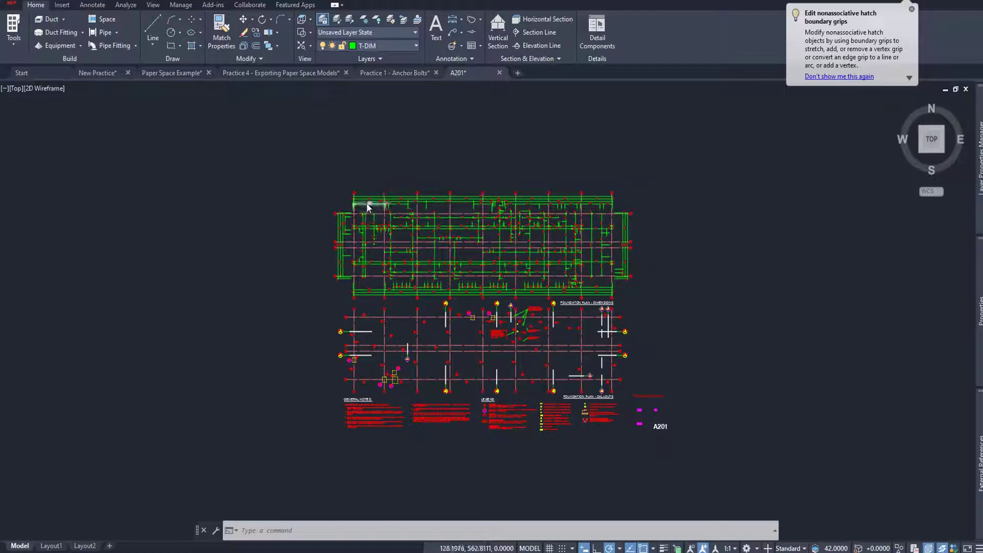
# - Select everything and scale the A201 plan by reference, setting grids 1 to 2 to 9600
pyautogui.scroll(5, 364, 198)
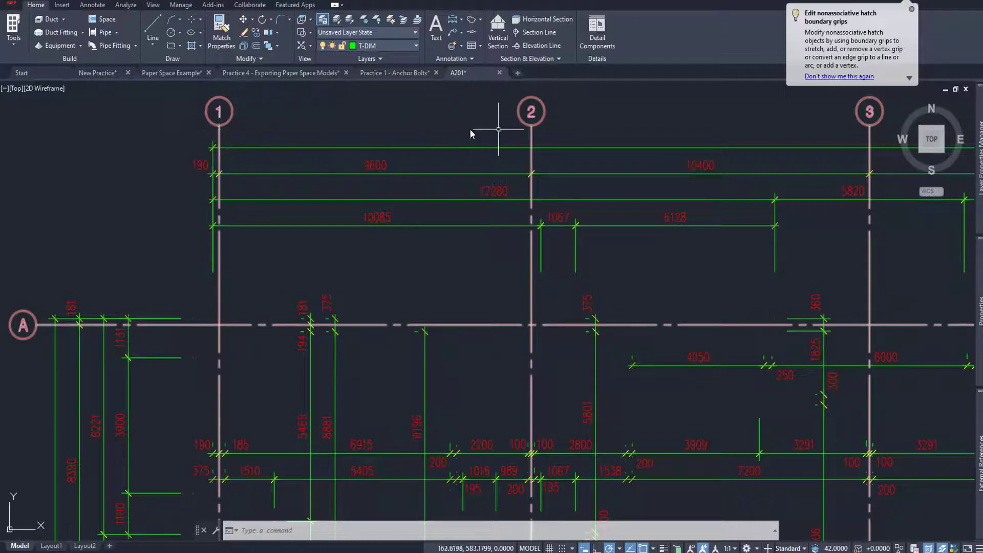
pyautogui.middleClick(374, 161)
pyautogui.middleClick(373, 160)
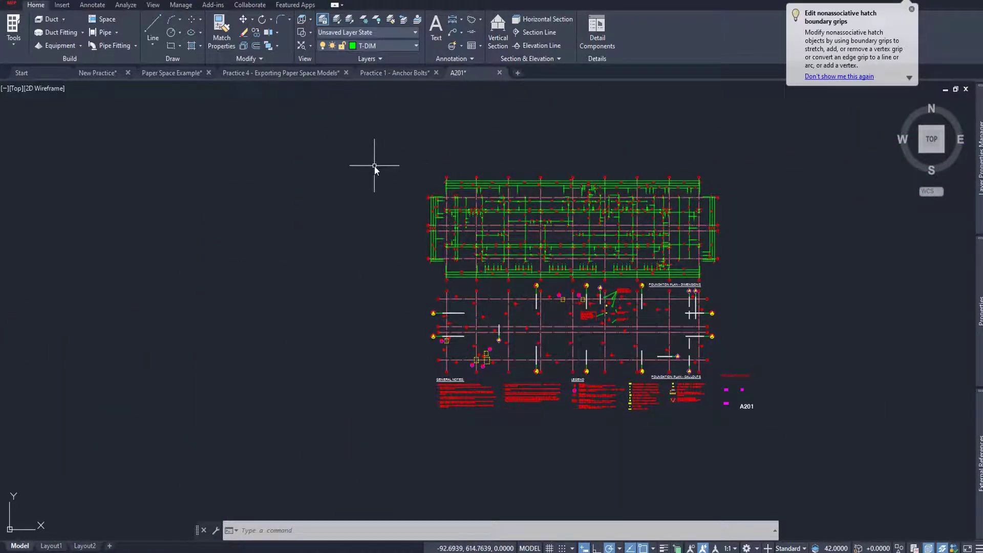
pyautogui.hotkey('ctrl', 'a')
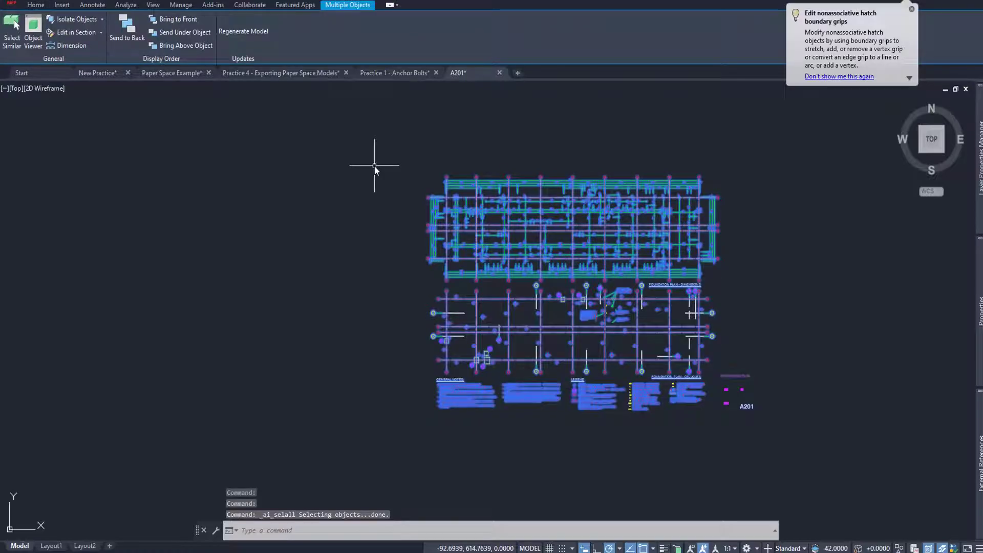
pyautogui.write('sc')
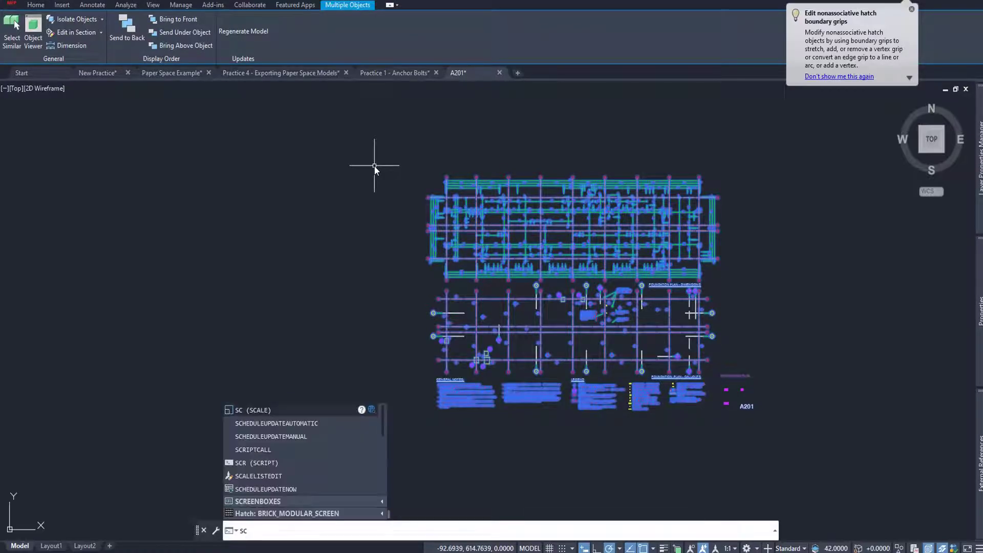
pyautogui.press('Return')
pyautogui.scroll(10, 450, 185)
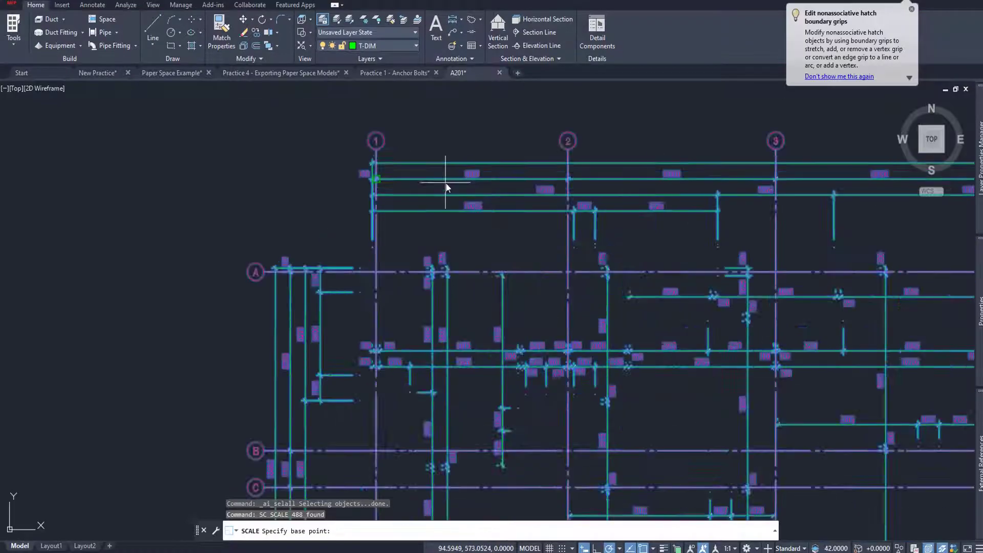
pyautogui.click(333, 129)
pyautogui.click(332, 128)
pyautogui.click(332, 129)
pyautogui.click(333, 129)
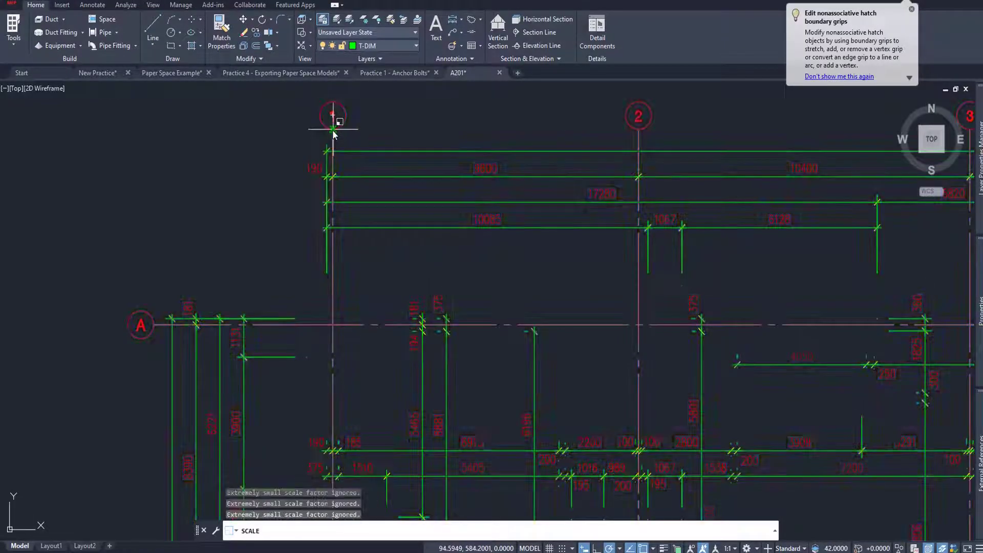
pyautogui.write('r')
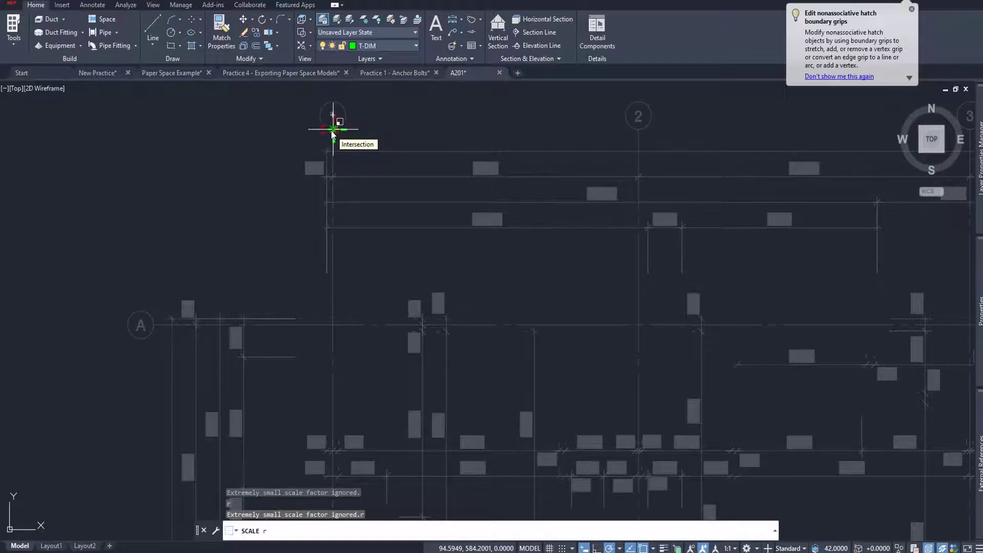
pyautogui.press('Return')
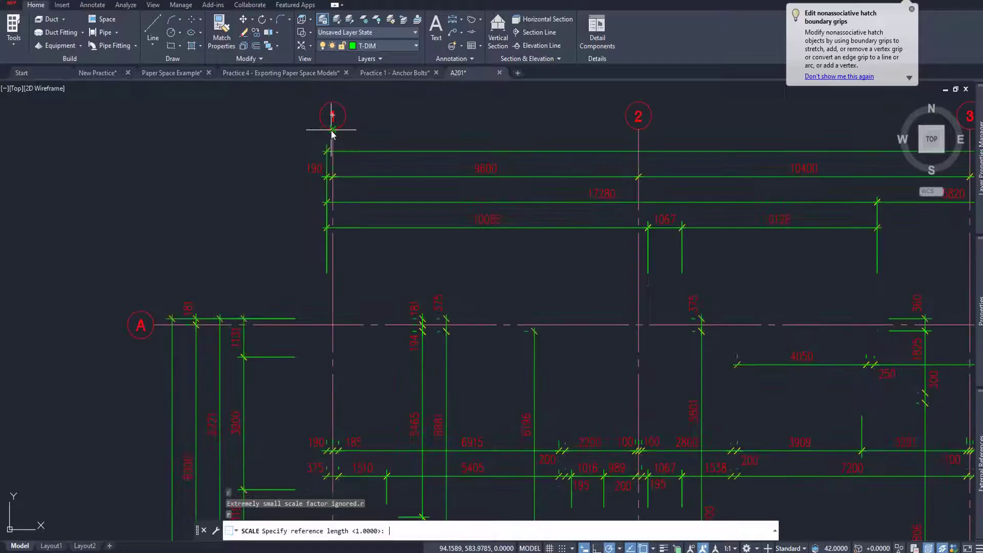
pyautogui.click(332, 129)
pyautogui.click(639, 128)
pyautogui.write('9600')
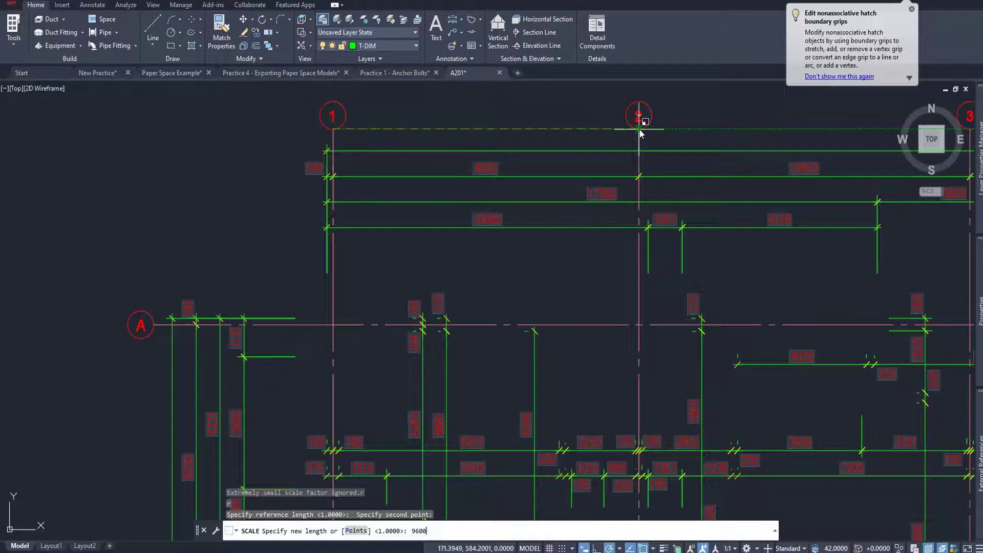
pyautogui.press('Return')
# - Bring grid lines 1, 2 and 3 into view and start the DIST command
pyautogui.scroll(-10, 605, 263)
pyautogui.moveTo(659, 302); pyautogui.dragTo(443, 285, button='middle')
pyautogui.write('df')
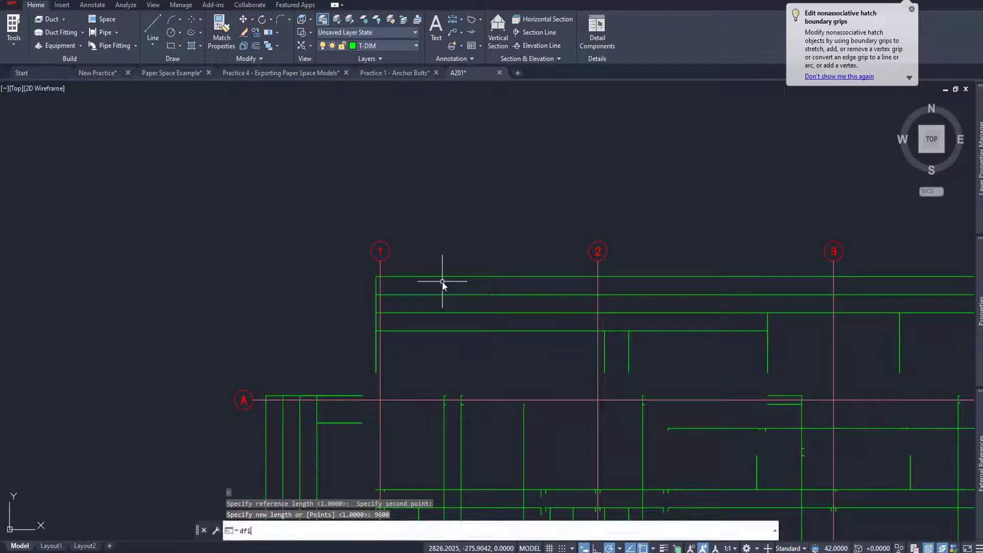
pyautogui.press('BackSpace')
pyautogui.write('ist')
pyautogui.press('Return')
# - Measure the grid 1 to 2 distance to confirm it is 9600
pyautogui.click(382, 263)
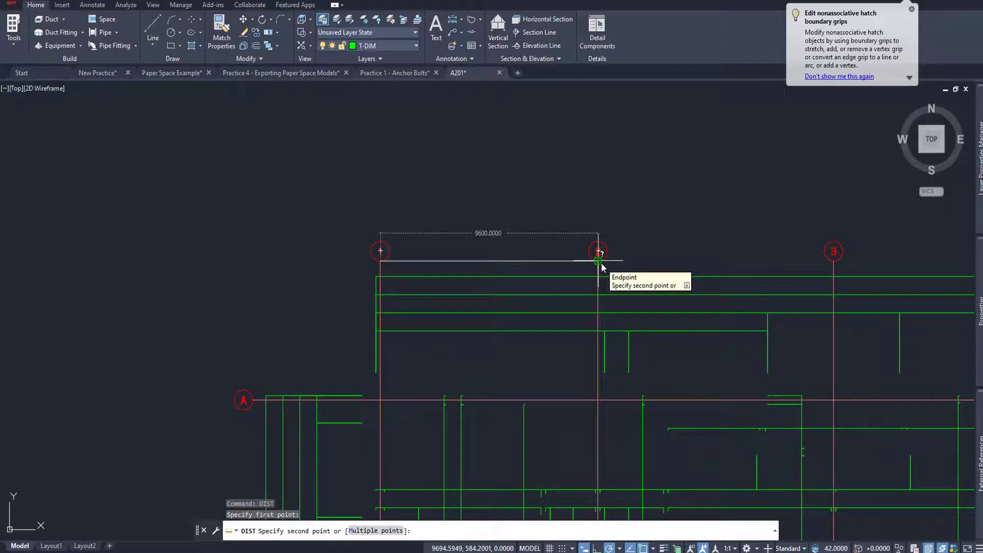
pyautogui.press('Escape')
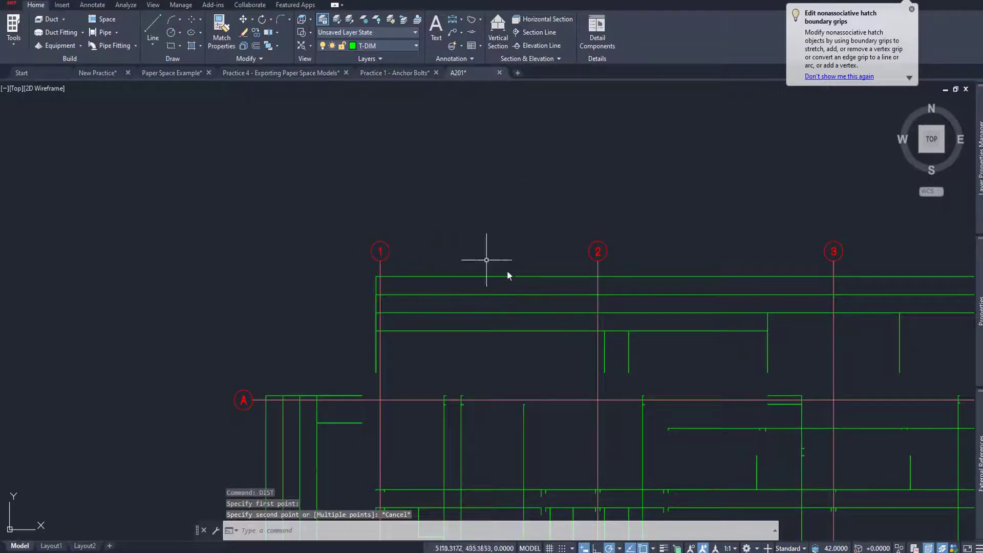
pyautogui.scroll(10, 365, 285)
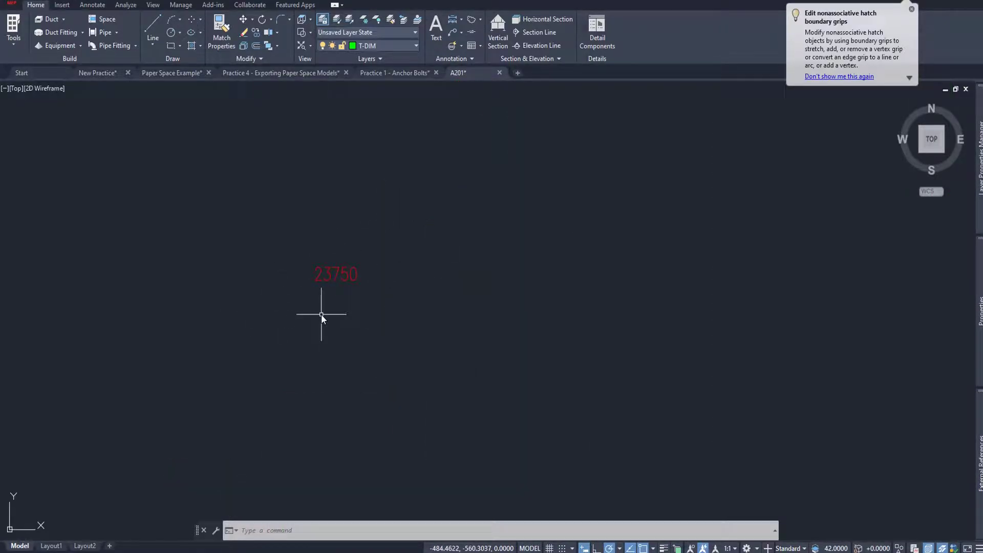
# - Freeze the T-DIM dimension layer with LAYFRZ by picking a dimension line
pyautogui.write('LAYFRZ')
pyautogui.press('Return')
pyautogui.scroll(-5, 382, 318)
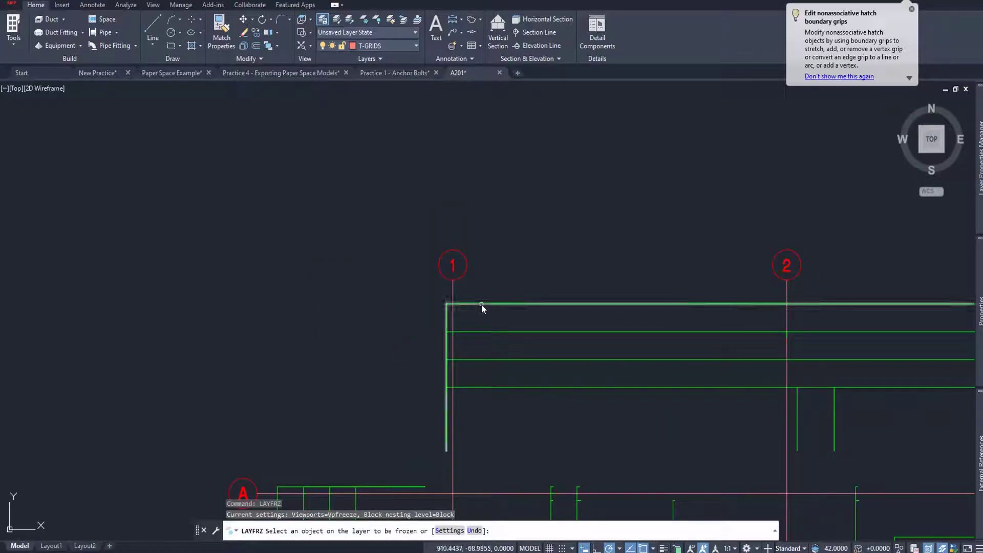
pyautogui.click(481, 304)
pyautogui.scroll(-8, 512, 327)
pyautogui.moveTo(547, 352)
pyautogui.mouseDown(button='middle')
pyautogui.moveTo(594, 390)
pyautogui.moveTo(544, 313)
pyautogui.mouseUp(button='middle')
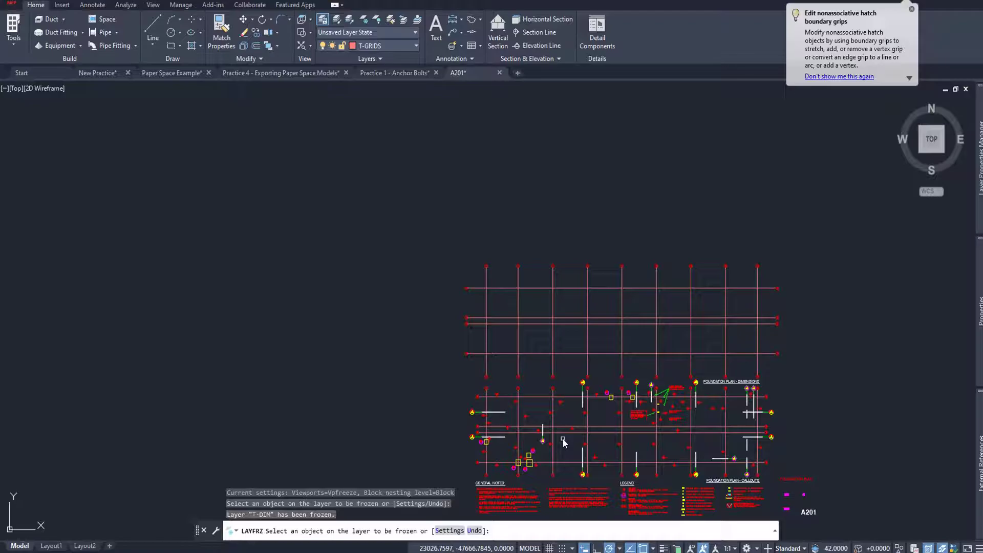
pyautogui.press('Escape')
pyautogui.scroll(2, 563, 442)
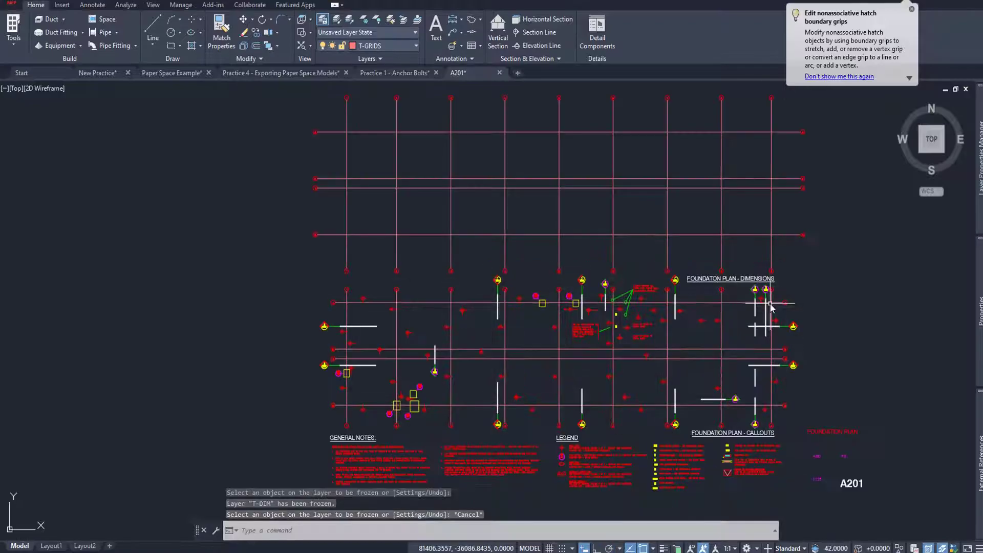
pyautogui.scroll(-2, 725, 248)
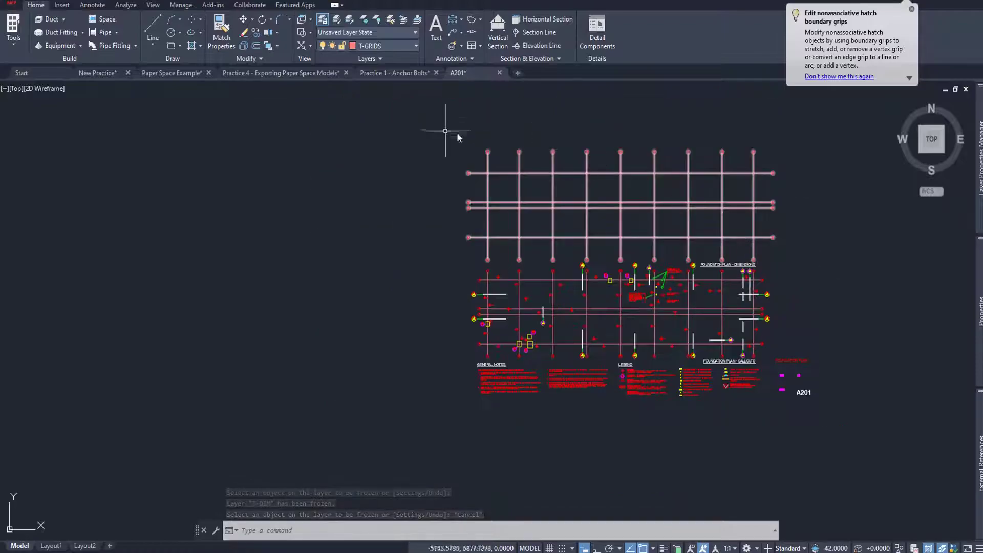
pyautogui.click(431, 132)
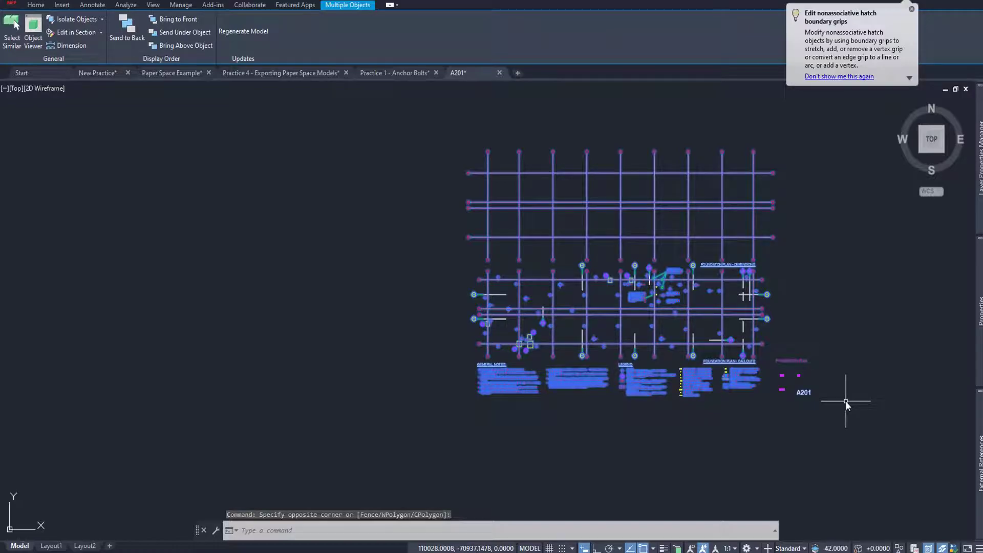
# - Switch to the Practice 4 - Exporting Paper Space Models drawing and fit its plan and TYPE 3 anchor details in view
pyautogui.press('Escape')
pyautogui.click(290, 75)
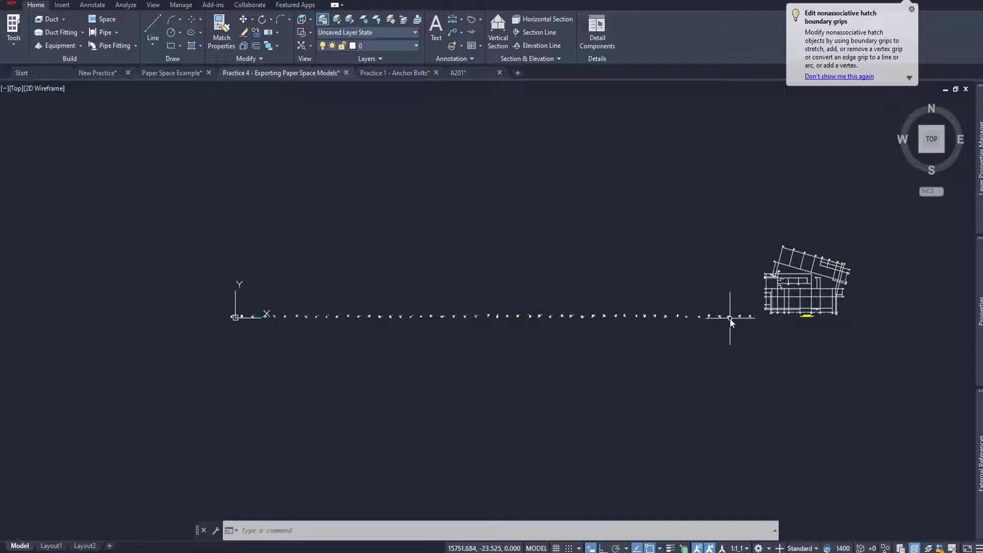
pyautogui.moveTo(729, 318)
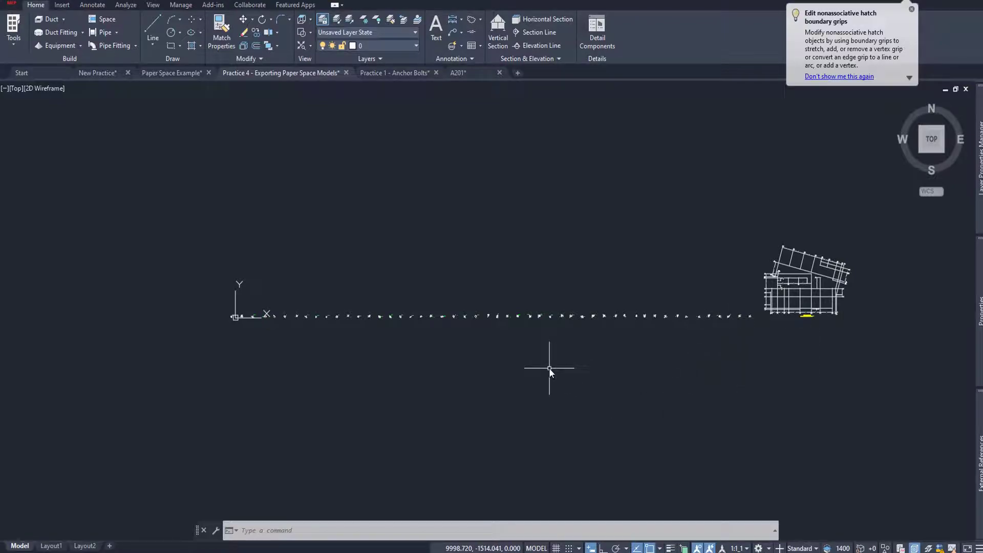
pyautogui.moveTo(773, 359); pyautogui.dragTo(594, 384, button='middle')
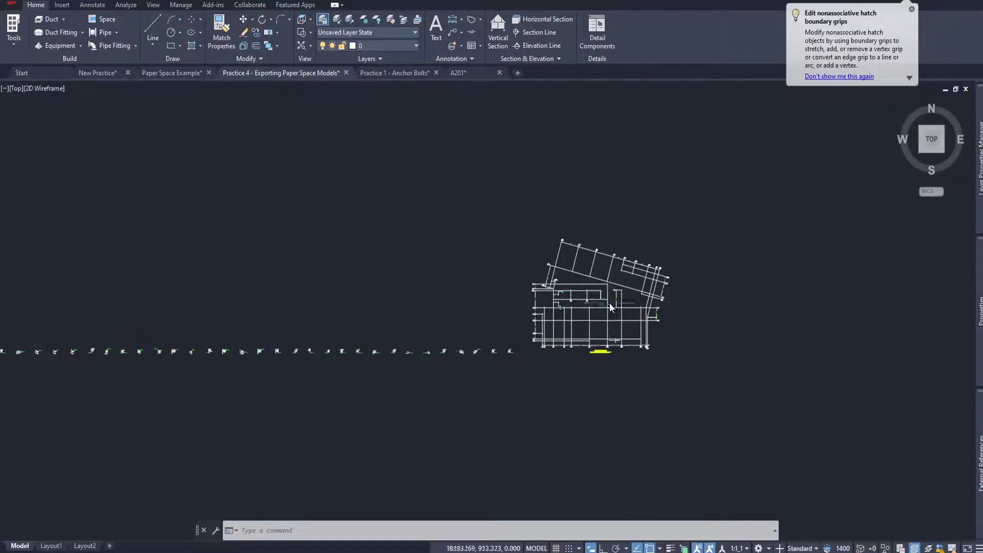
pyautogui.scroll(5, 595, 385)
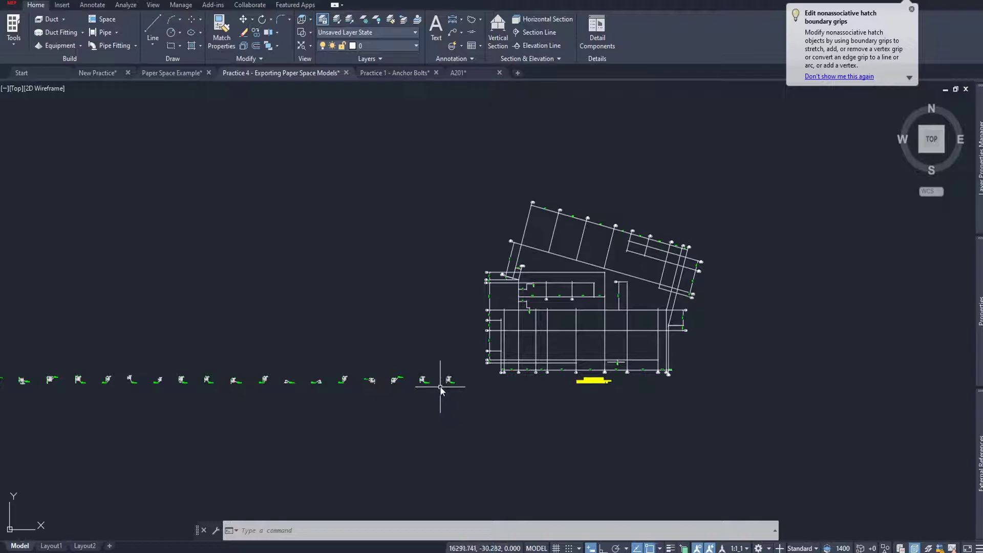
pyautogui.scroll(8, 440, 386)
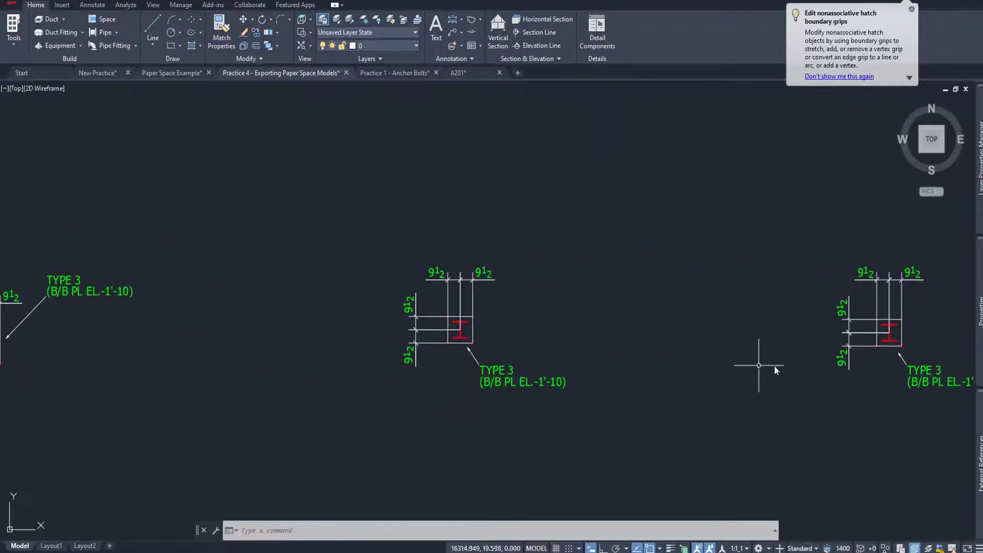
pyautogui.moveTo(242, 351)
pyautogui.mouseDown(button='middle')
pyautogui.moveTo(520, 345)
pyautogui.moveTo(468, 329)
pyautogui.moveTo(247, 317)
pyautogui.moveTo(516, 326)
pyautogui.mouseUp(button='middle')
pyautogui.scroll(-3, 437, 314)
pyautogui.scroll(-5, 435, 311)
pyautogui.moveTo(680, 318); pyautogui.dragTo(583, 358, button='middle')
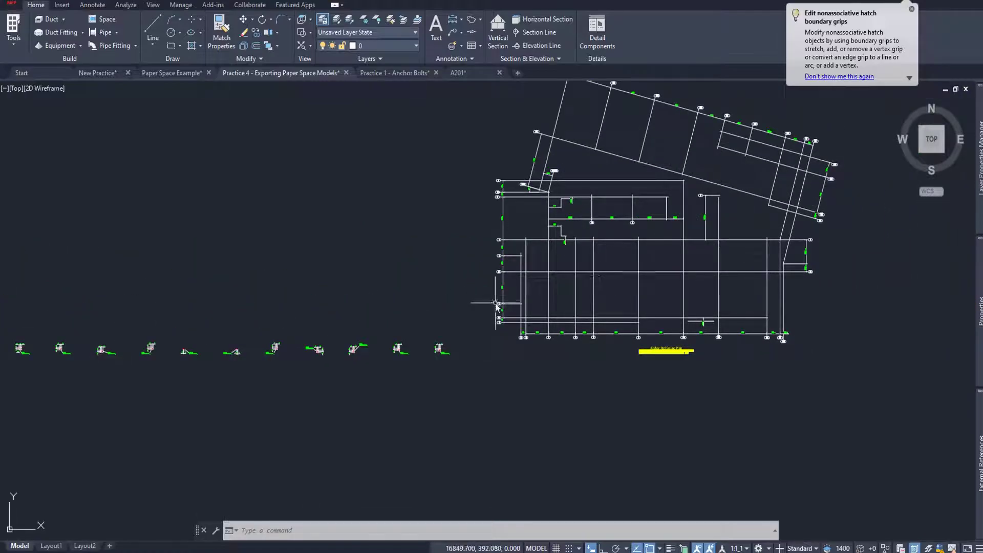
pyautogui.scroll(-6, 493, 303)
pyautogui.moveTo(404, 330); pyautogui.dragTo(486, 330, button='middle')
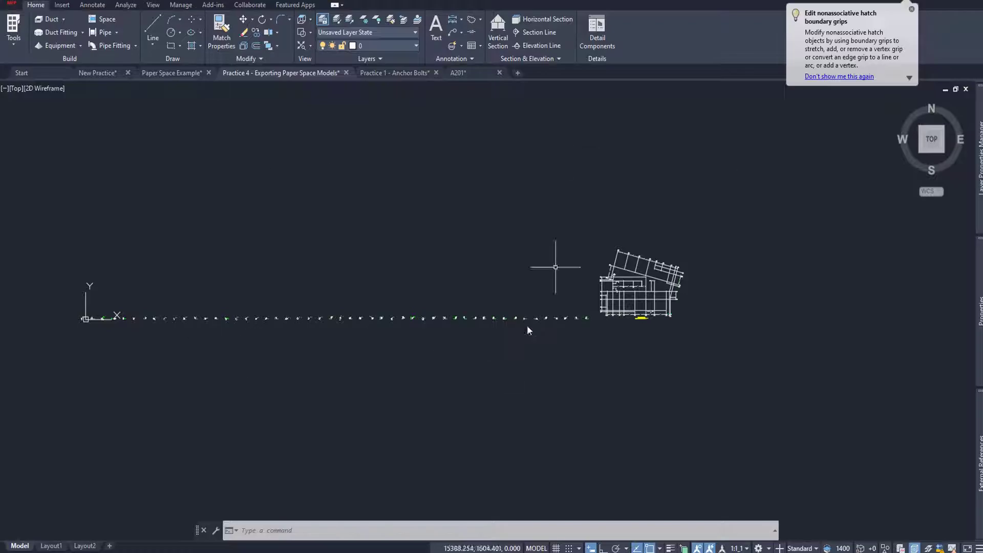
pyautogui.click(54, 547)
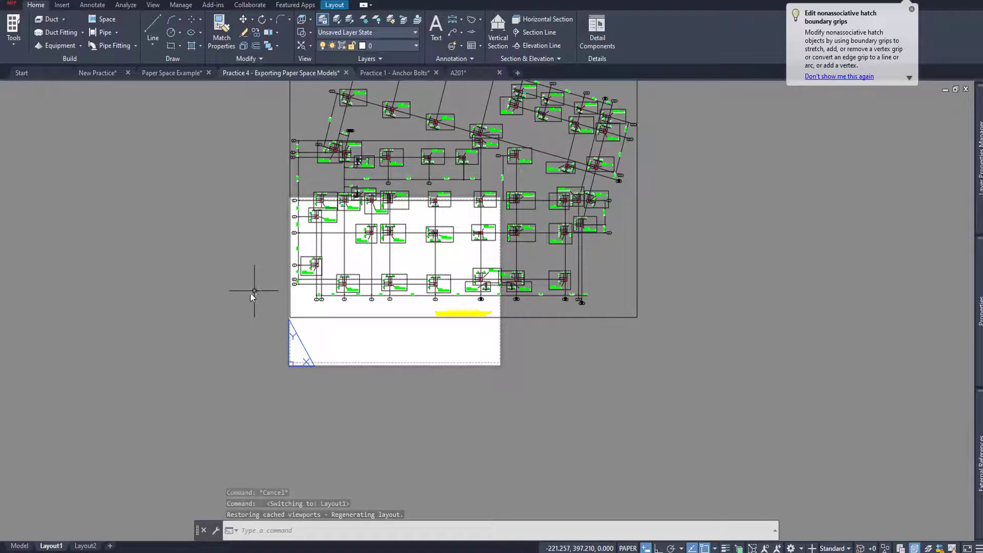
pyautogui.moveTo(720, 351); pyautogui.dragTo(691, 491, button='middle')
pyautogui.scroll(2, 472, 323)
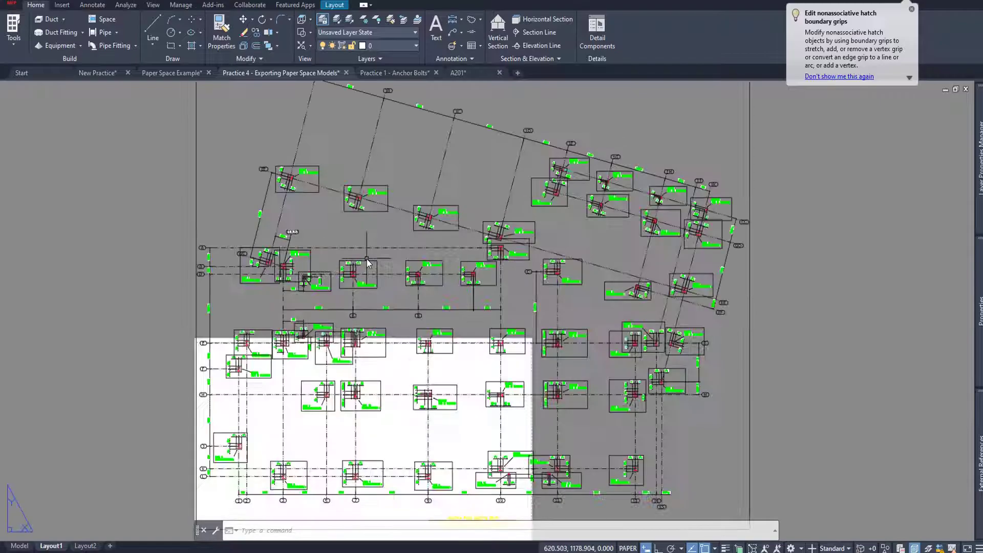
pyautogui.scroll(5, 365, 260)
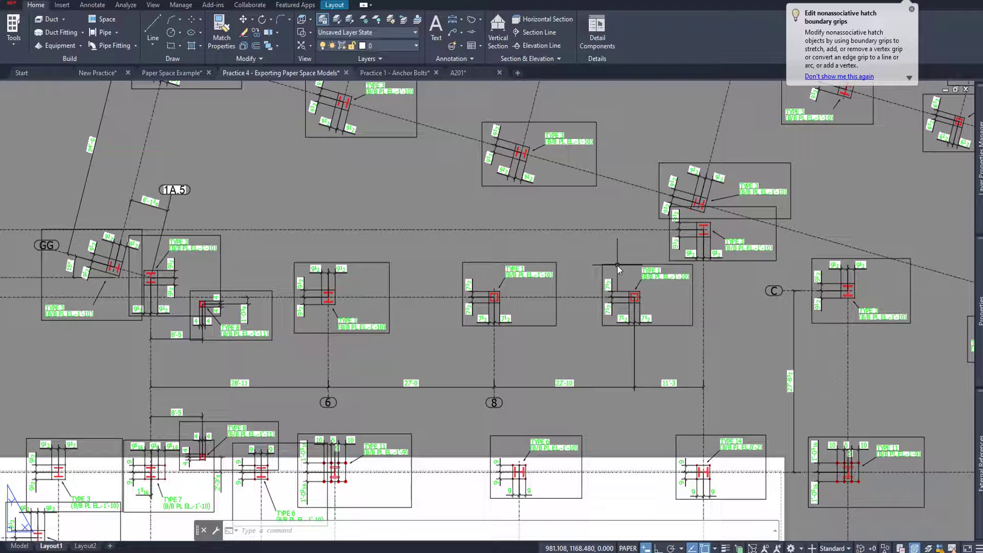
pyautogui.scroll(-10, 617, 265)
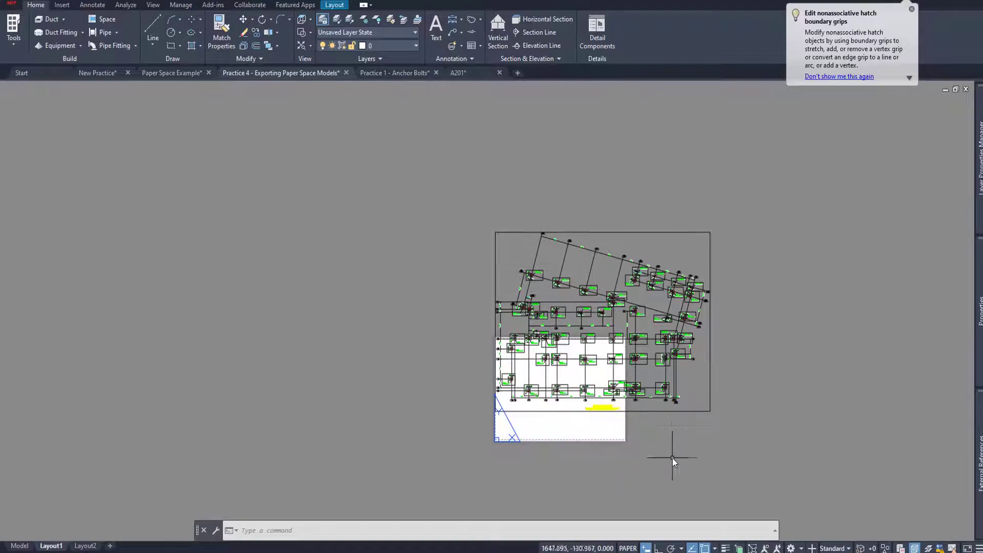
# - Export Layout1 to model space as the 'Anchor Layout' drawing, then return to Practice 1 - Anchor Bolts
pyautogui.rightClick(55, 547)
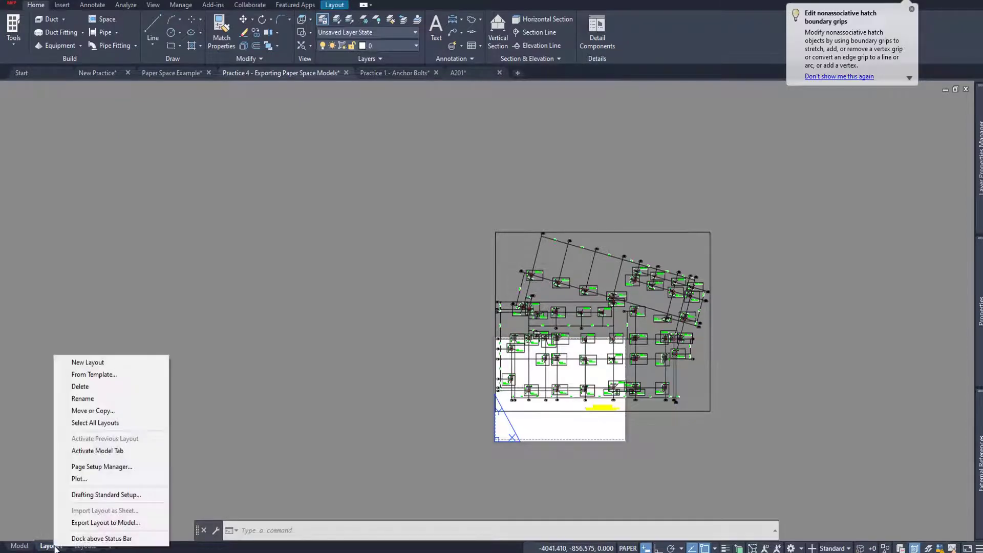
pyautogui.click(100, 522)
pyautogui.click(633, 379)
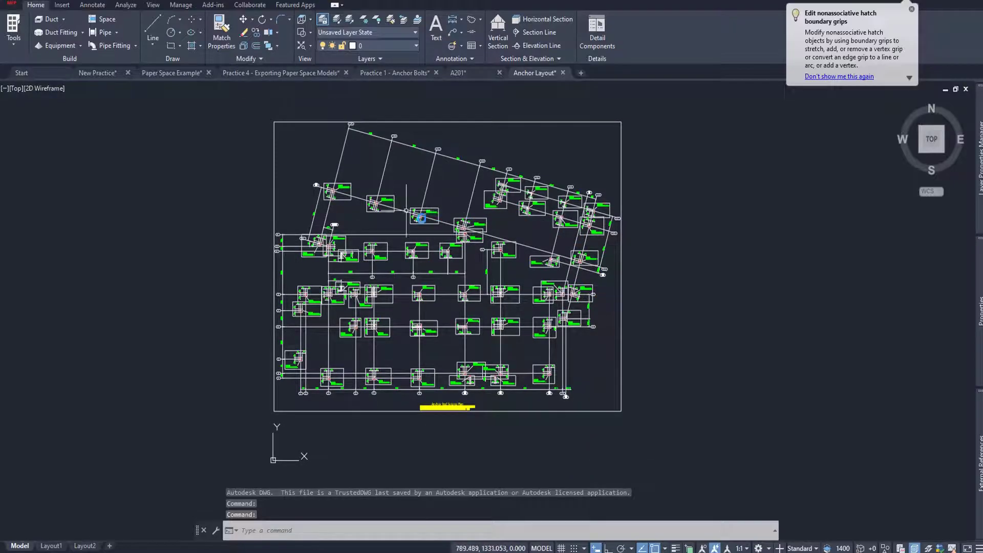
pyautogui.scroll(5, 451, 190)
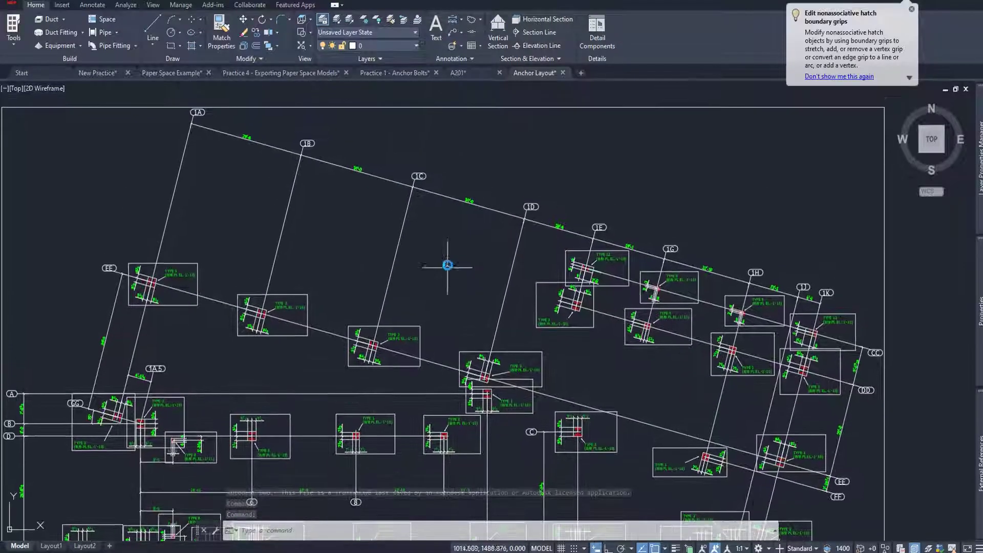
pyautogui.hotkey('ctrl', 'Tab')
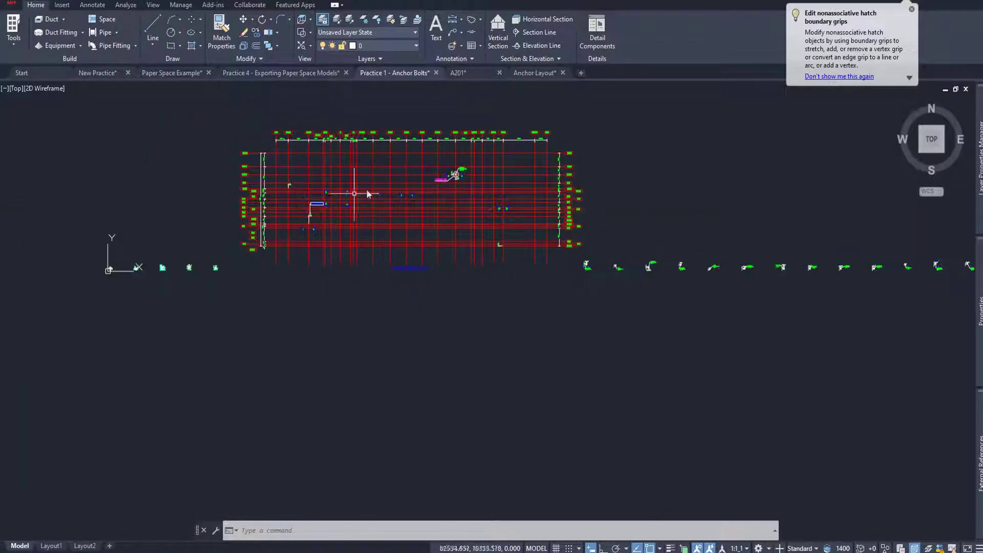
# - Pan along the anchor-bolt row, then show the Practice 1 - Anchor Bolts Layout1 sheet
pyautogui.scroll(2, 747, 280)
pyautogui.moveTo(797, 302); pyautogui.dragTo(649, 306, button='middle')
pyautogui.press('Escape')
pyautogui.scroll(2, 651, 290)
pyautogui.scroll(-2, 359, 410)
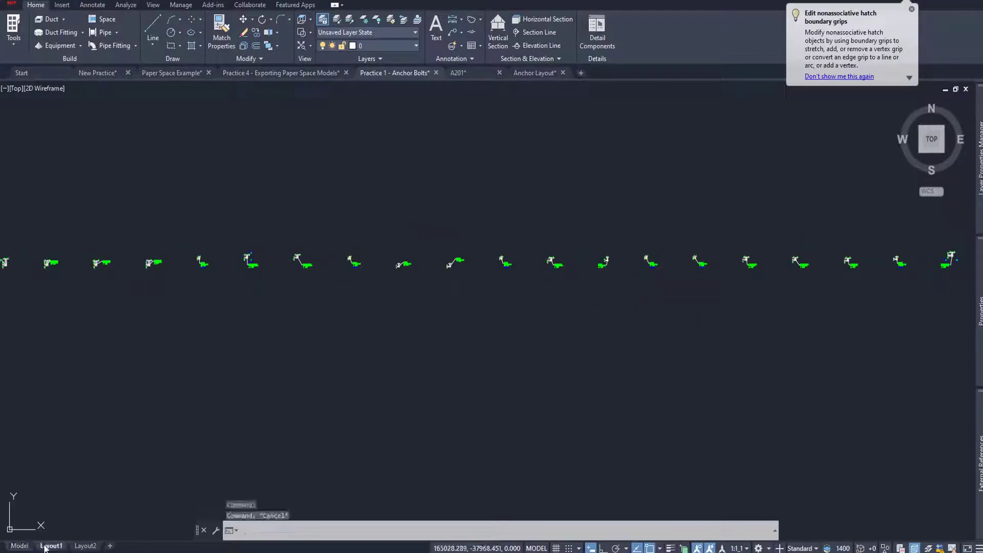
pyautogui.click(45, 546)
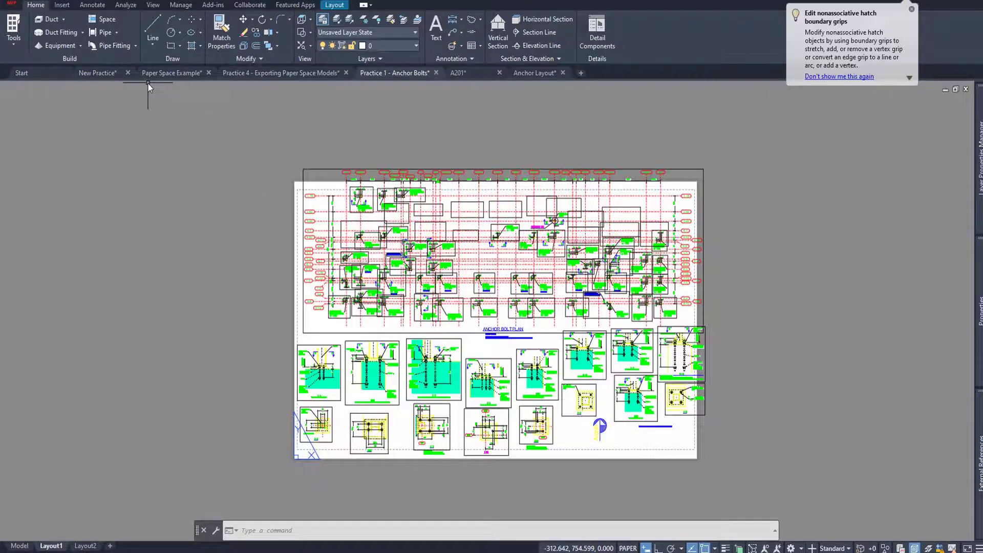
# - Open the LS102 LVL2 LSFP sheet of the New Practice drawing
pyautogui.click(100, 72)
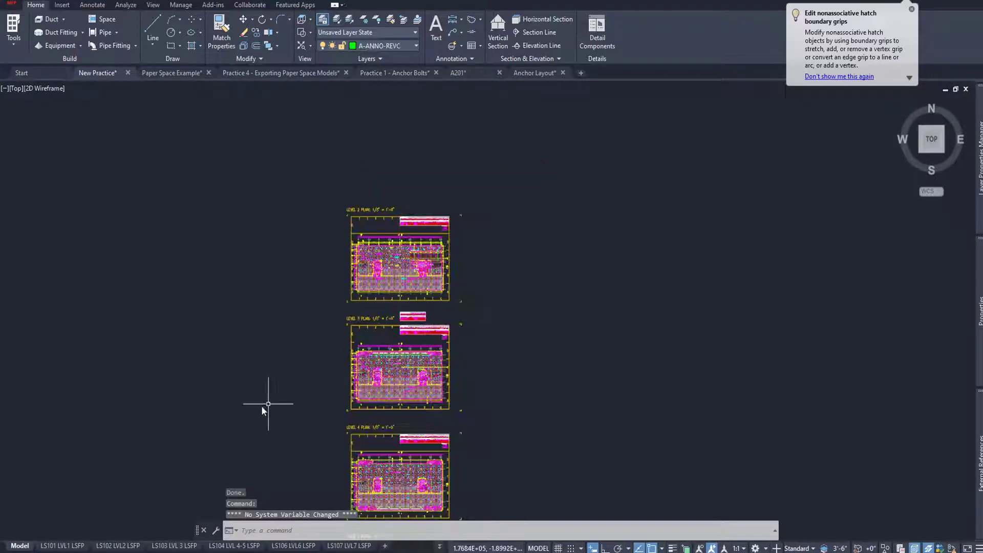
pyautogui.click(118, 545)
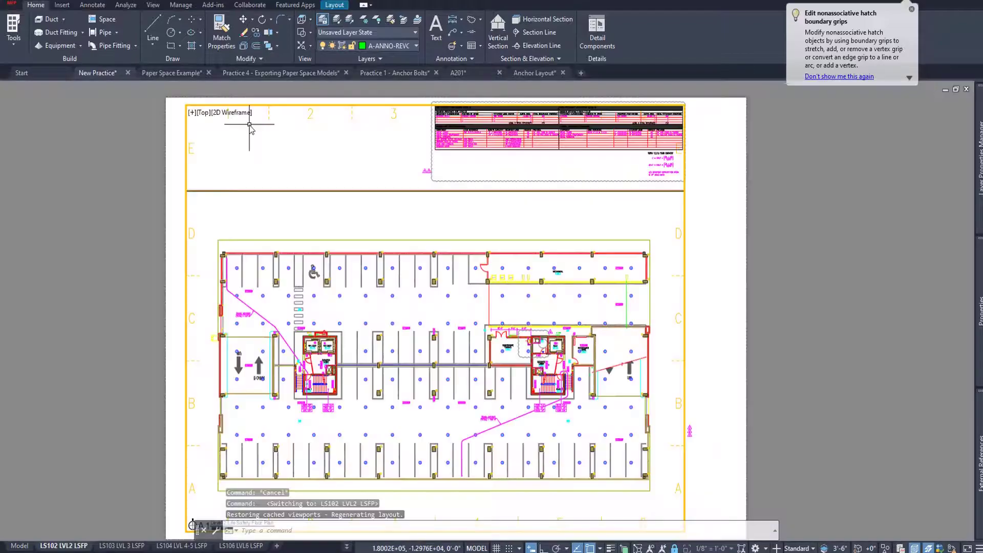
pyautogui.click(347, 209)
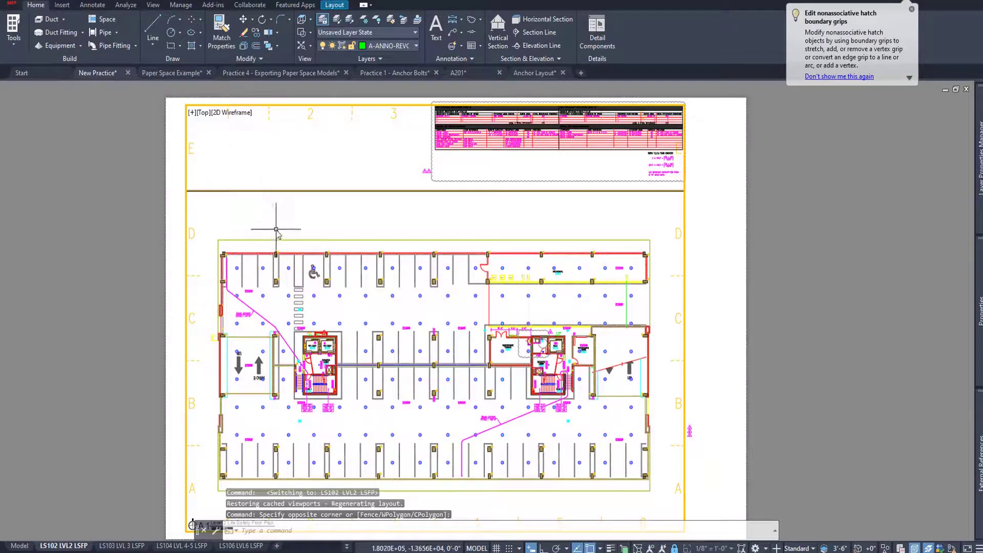
pyautogui.press('Escape')
# - Draw three line segments across the Level 2 plan, then return to model space
pyautogui.write('l')
pyautogui.press('Return')
pyautogui.click(232, 210)
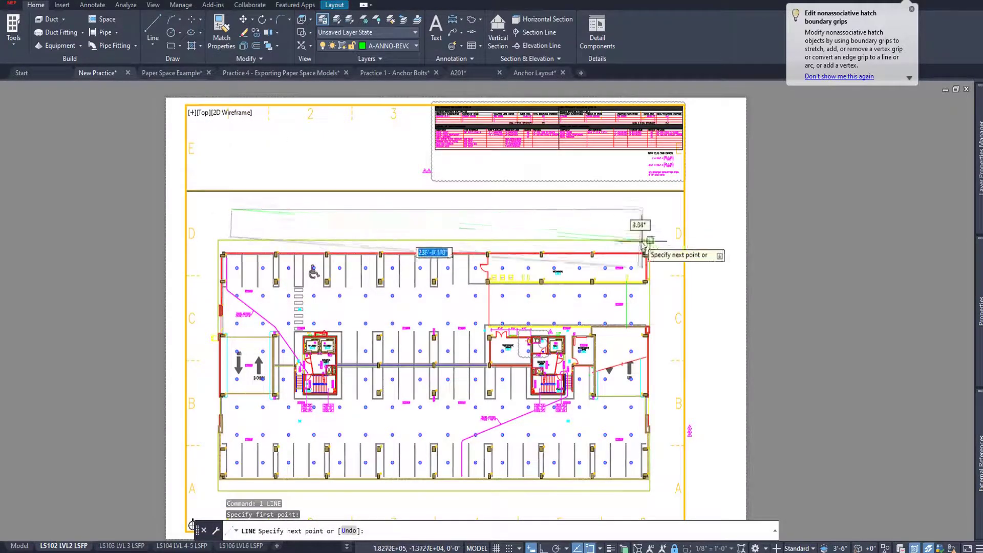
pyautogui.click(663, 405)
pyautogui.click(362, 504)
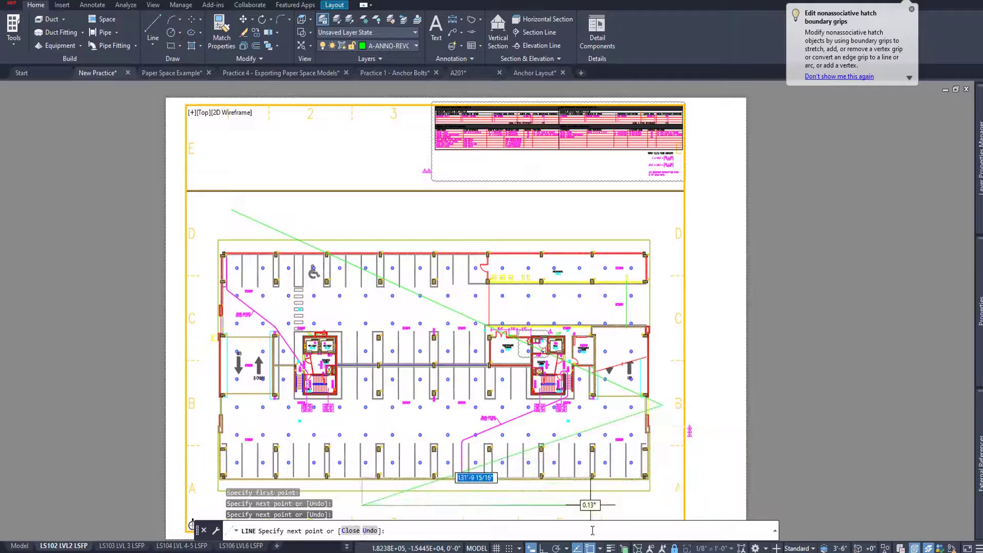
pyautogui.click(663, 495)
pyautogui.press('Escape')
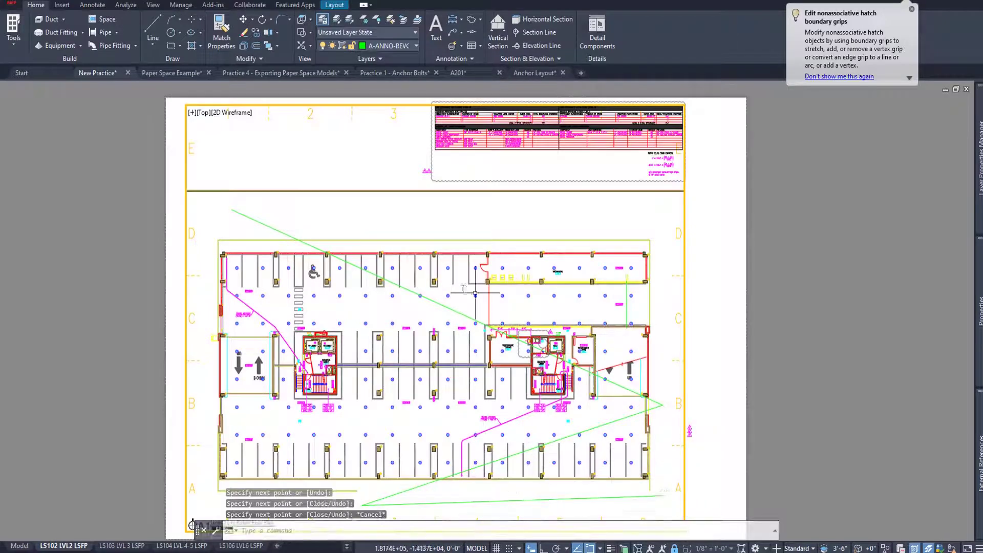
pyautogui.click(20, 545)
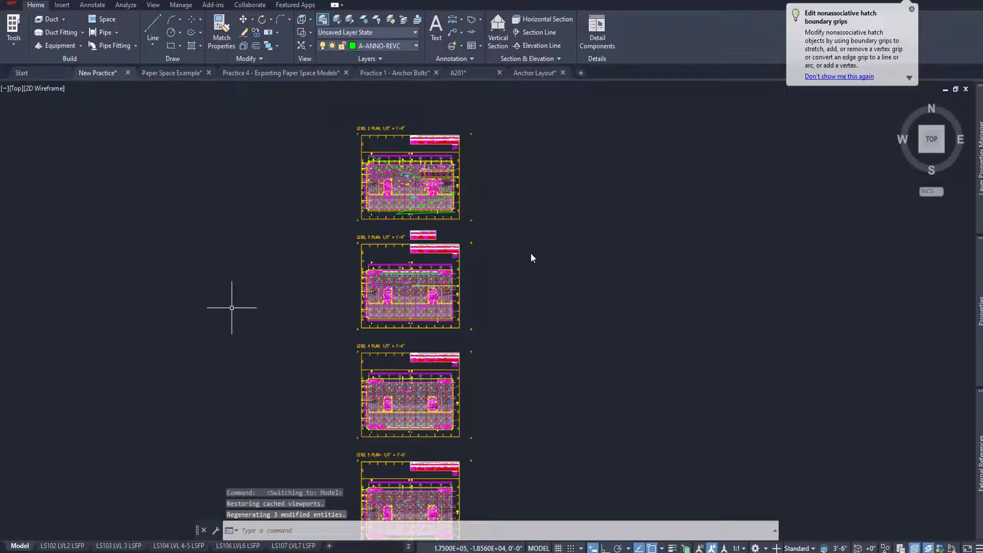
# - Delete the two green lines, then the diagonal line, from the Level 2 plan
pyautogui.scroll(4, 394, 215)
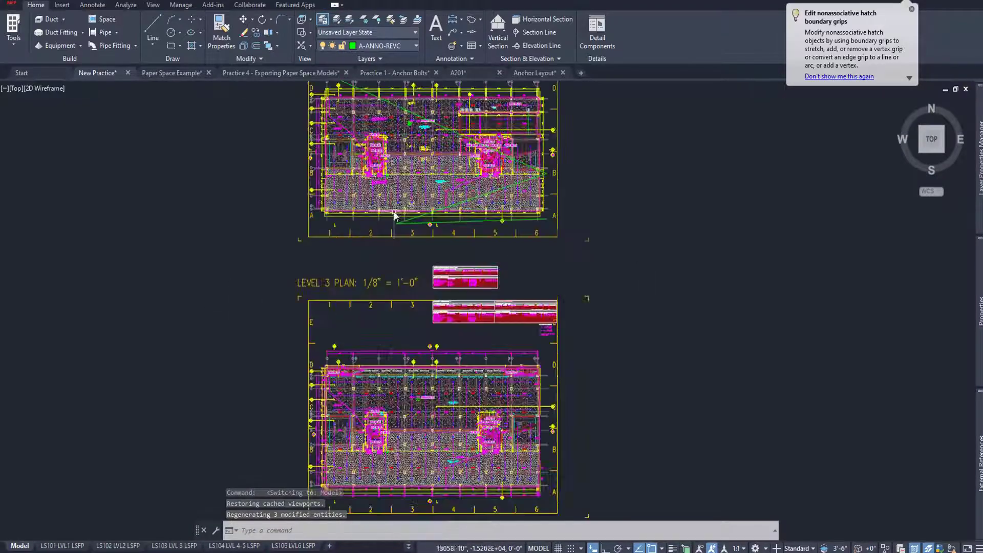
pyautogui.scroll(4, 395, 216)
pyautogui.click(451, 207)
pyautogui.click(362, 269)
pyautogui.press('Delete')
pyautogui.moveTo(458, 259)
pyautogui.mouseDown(button='middle')
pyautogui.moveTo(484, 334)
pyautogui.moveTo(505, 542)
pyautogui.mouseUp(button='middle')
pyautogui.click(328, 184)
pyautogui.click(306, 155)
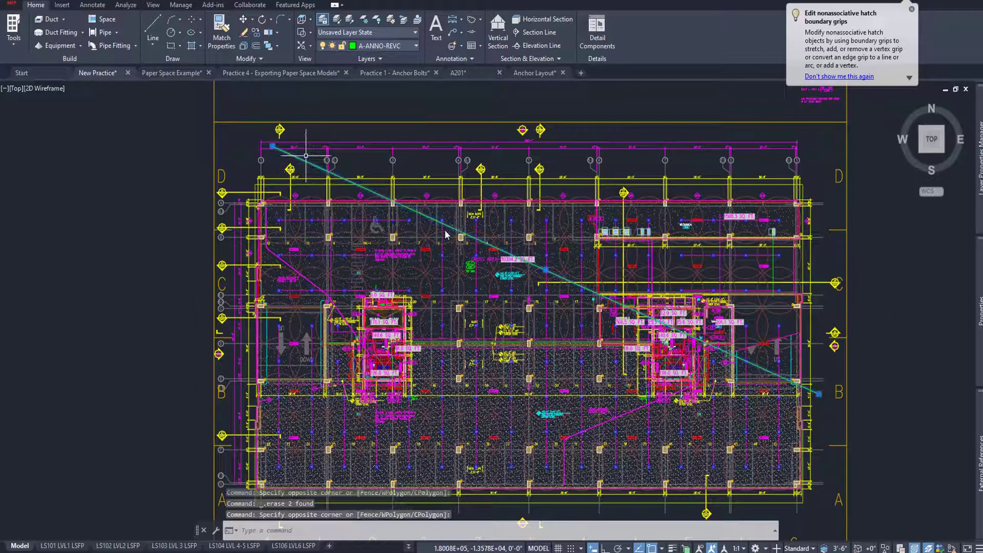
pyautogui.press('Delete')
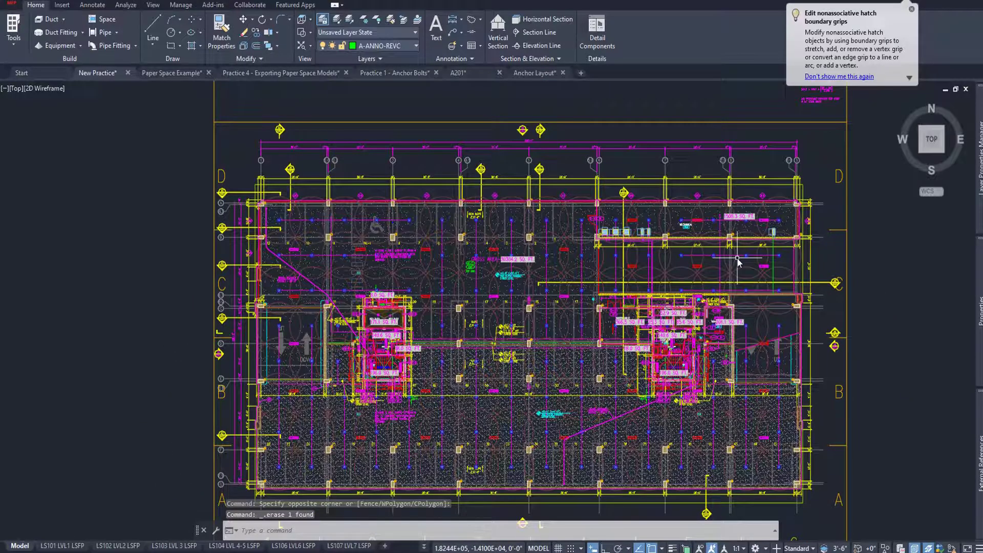